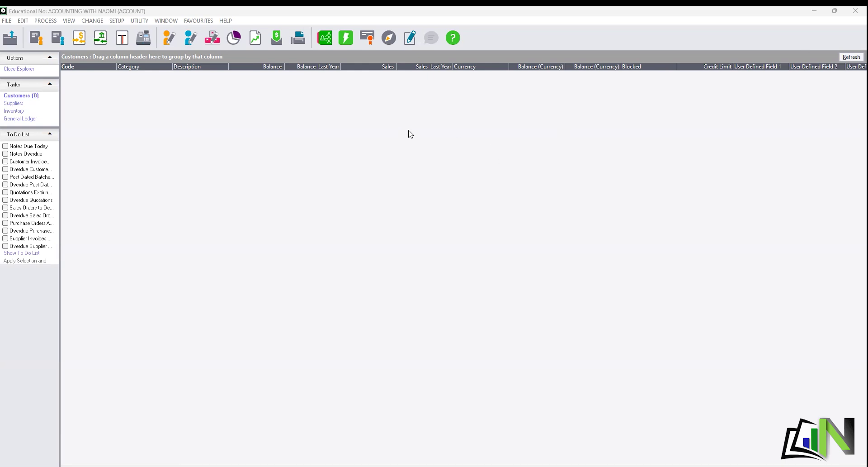
# Step: Open the general ledger accounts for editing
pyautogui.click(23, 20)
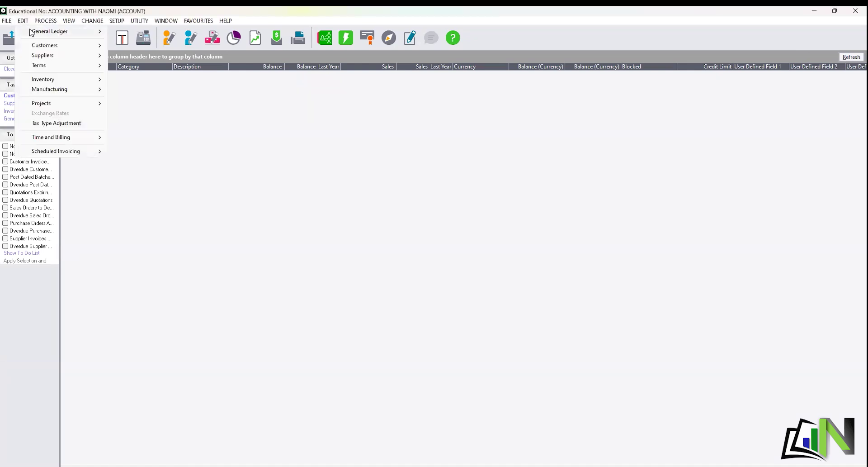
pyautogui.moveTo(41, 36)
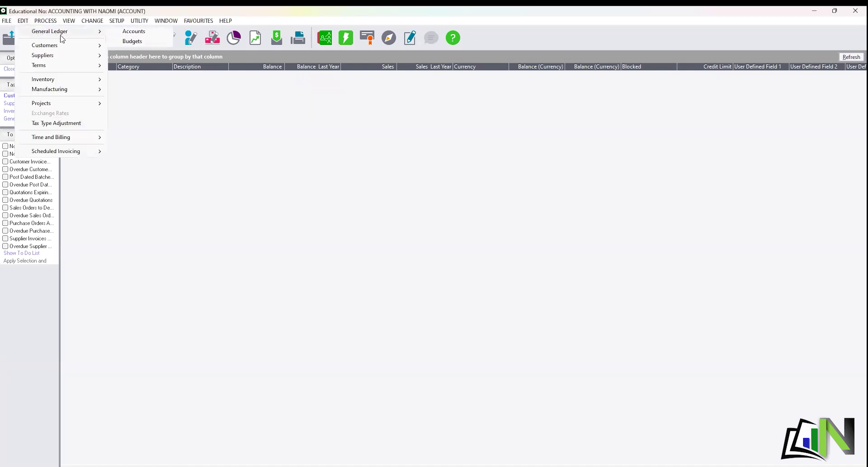
pyautogui.click(137, 32)
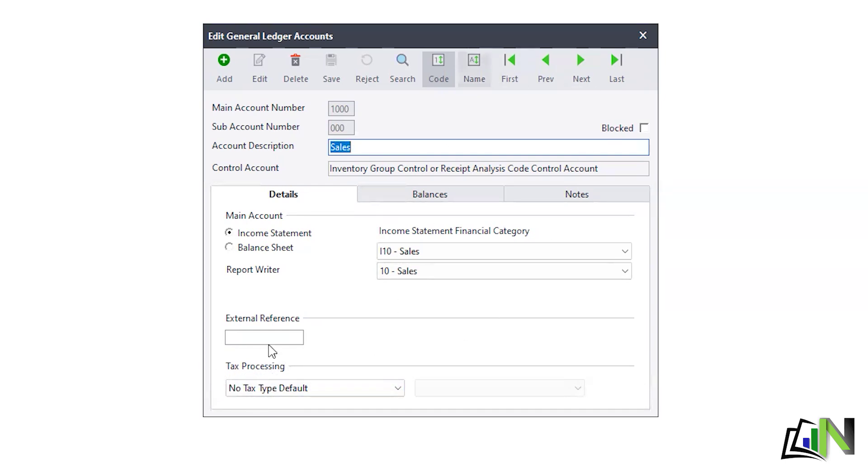
# Step: Set the Sales account's tax processing to Default Tax Type with 15 - Vat - Standard rated (15.00%) and save it
pyautogui.click(398, 388)
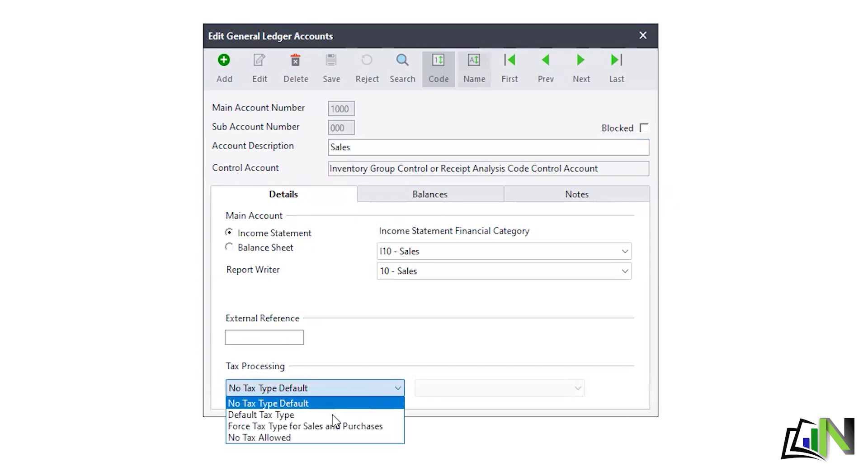
pyautogui.click(295, 416)
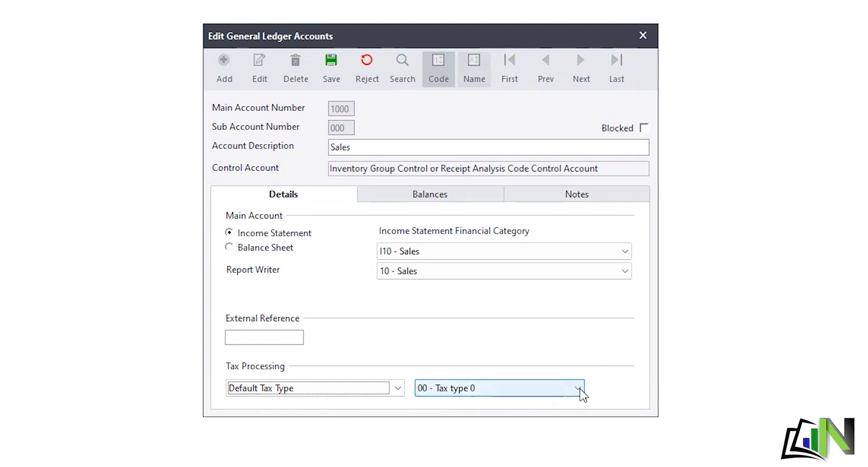
pyautogui.click(579, 389)
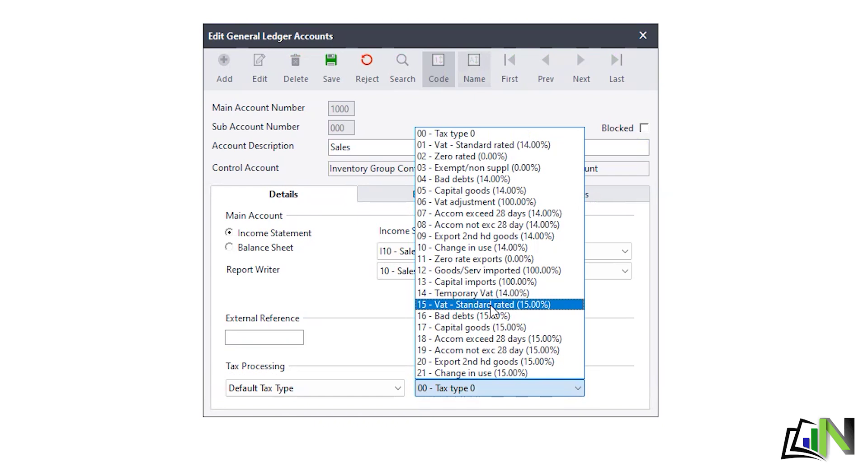
pyautogui.click(491, 306)
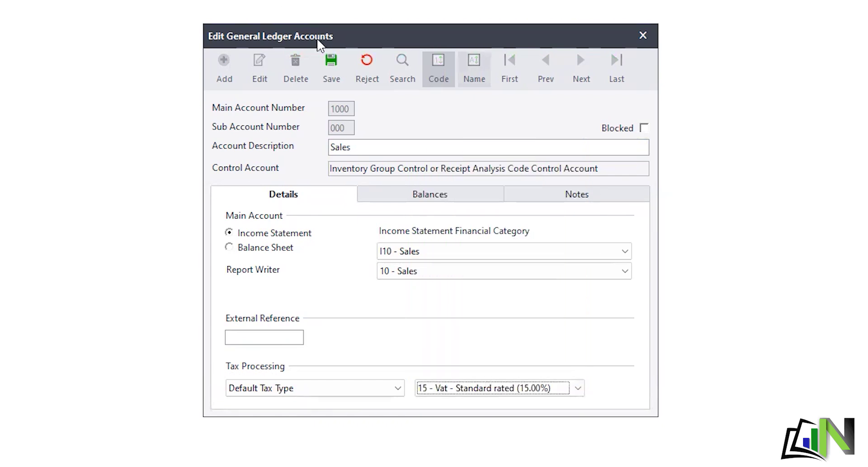
pyautogui.click(331, 62)
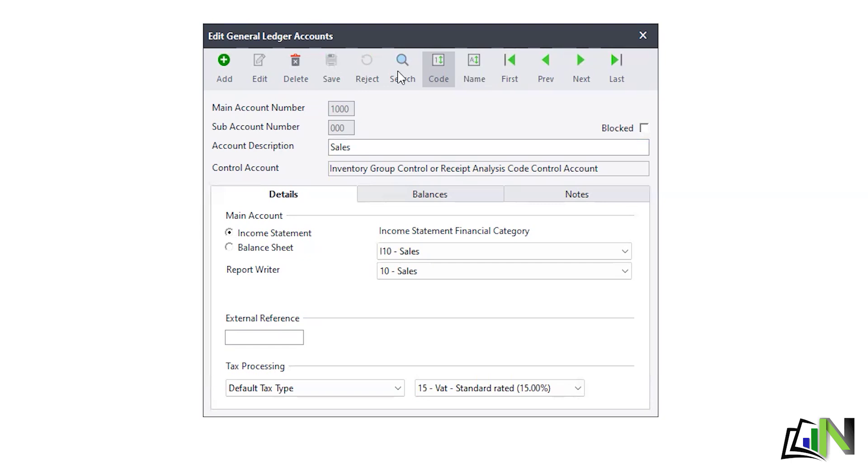
# Step: Set the Cost of Sales / Purchases account to Default Tax Type with 15 - Vat - Standard rated (15.00%) and save it
pyautogui.click(582, 64)
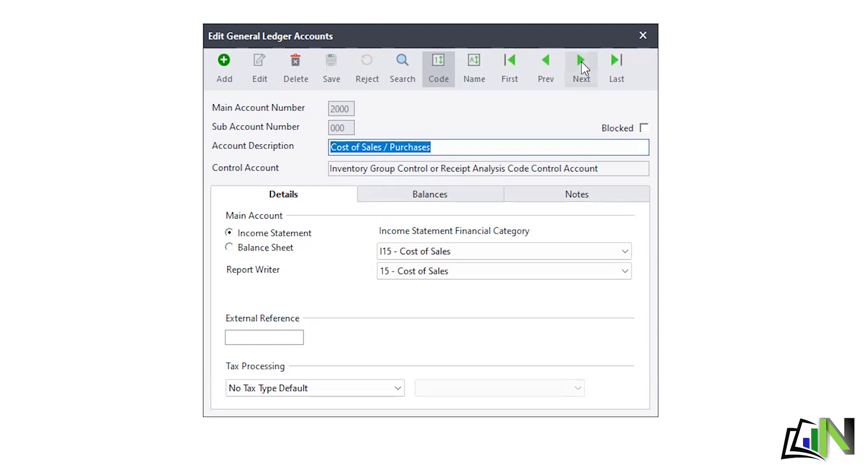
pyautogui.click(582, 63)
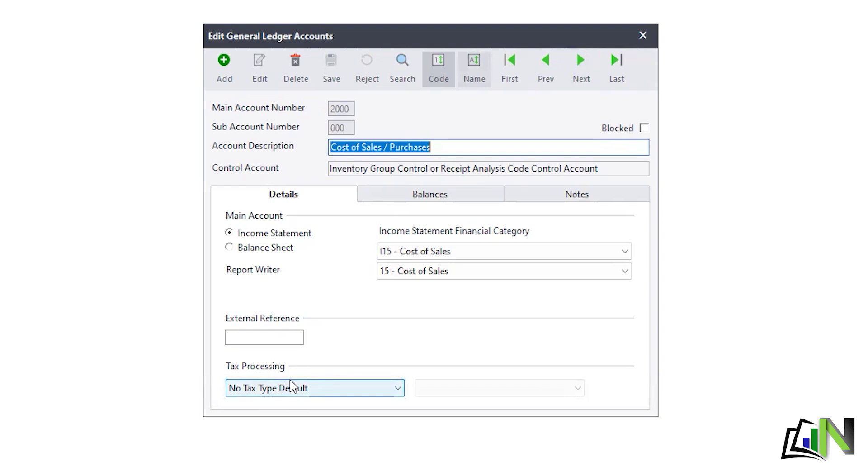
pyautogui.click(402, 392)
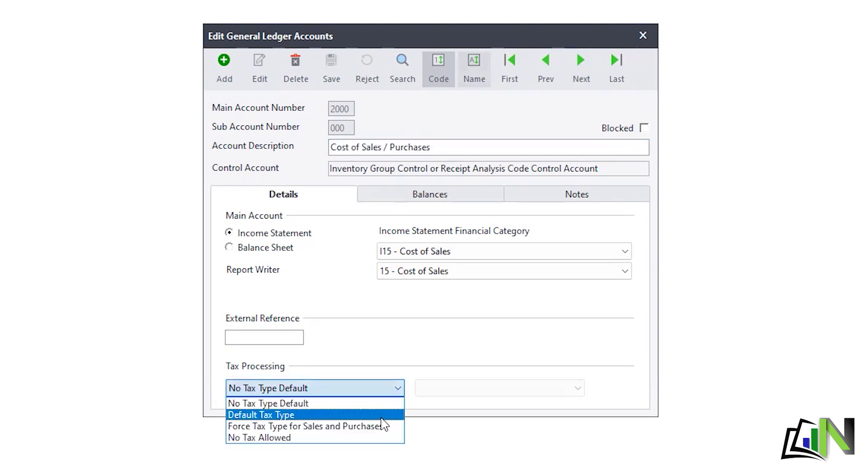
pyautogui.click(381, 417)
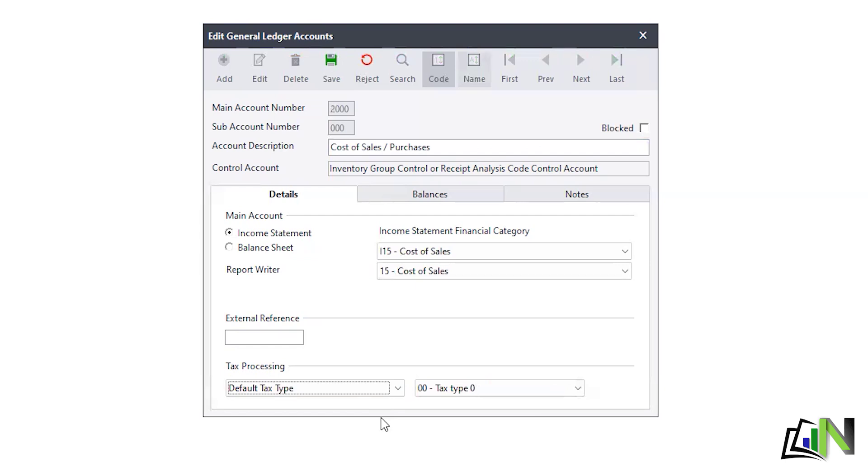
pyautogui.click(578, 388)
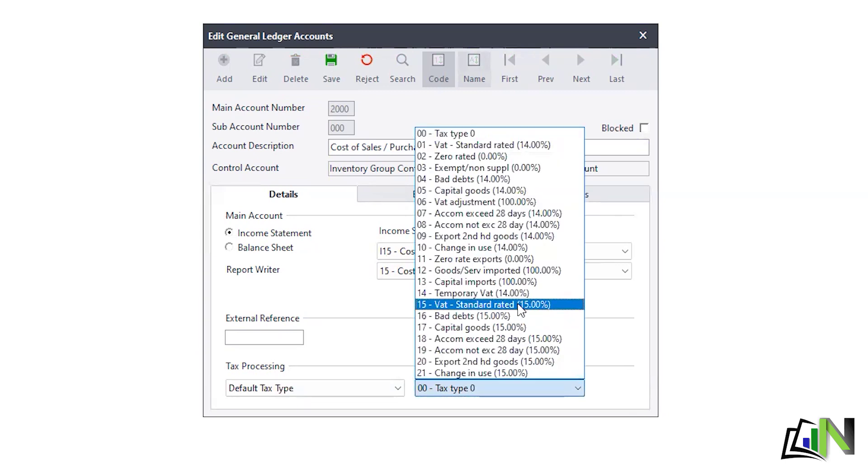
pyautogui.click(519, 306)
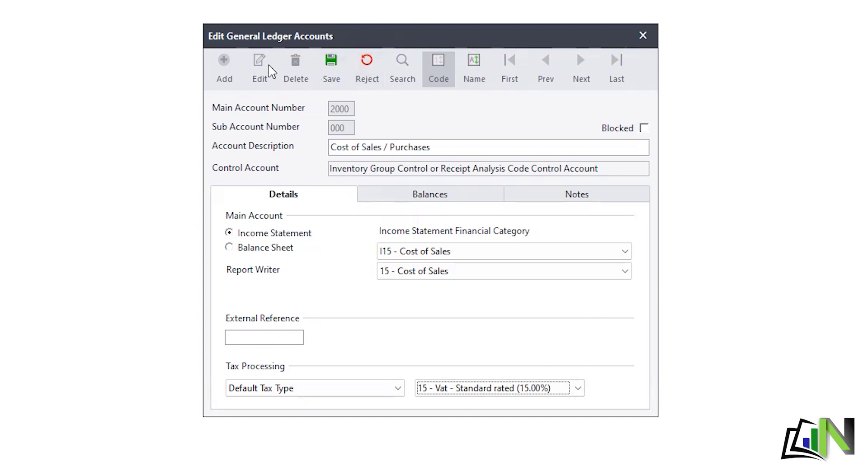
pyautogui.click(331, 65)
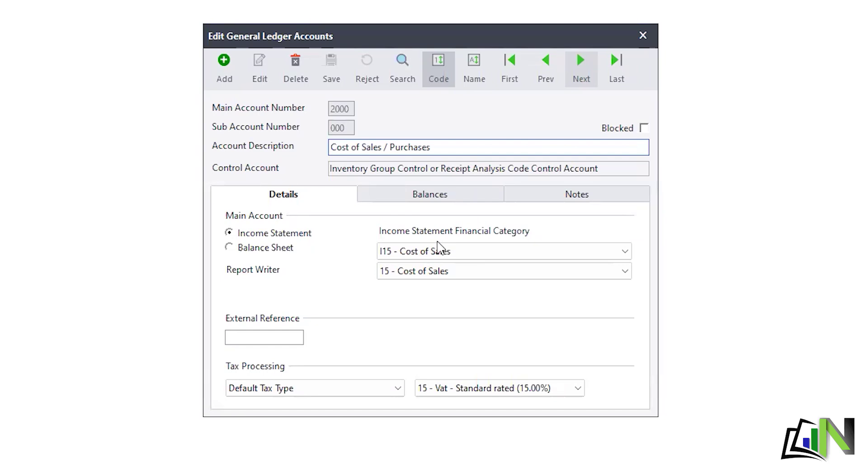
# Step: Add a new sub account numbered 100 under main account 1000, agreeing to update the control account references
pyautogui.click(224, 64)
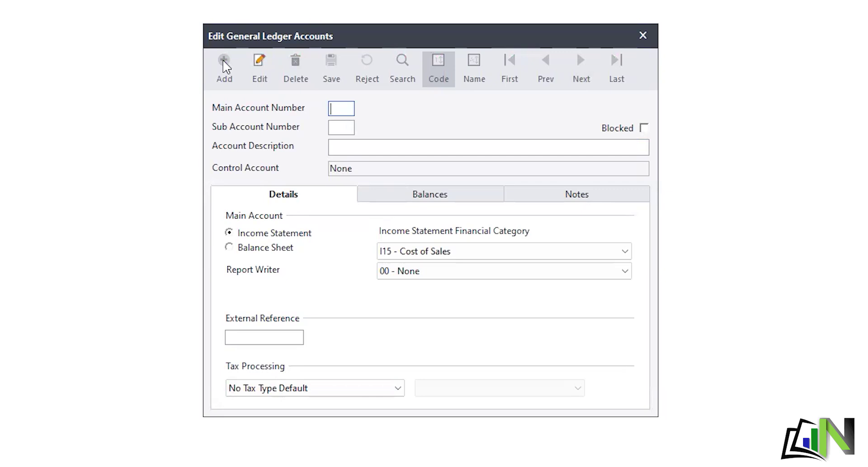
pyautogui.write('1000')
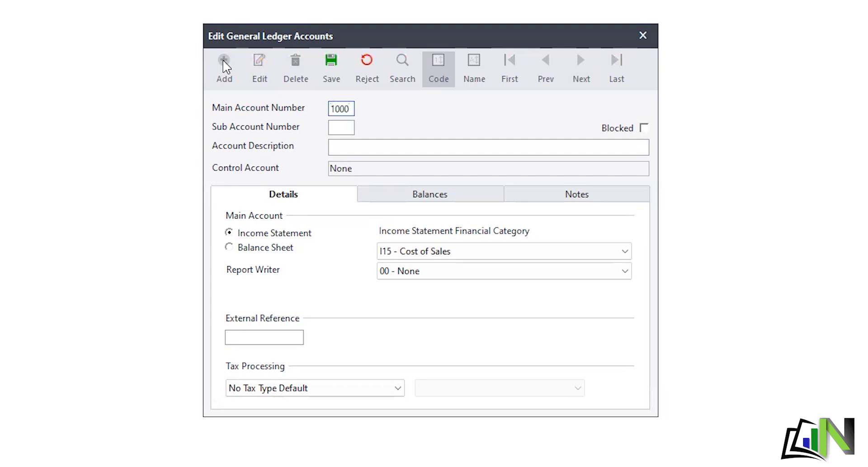
pyautogui.press('Tab')
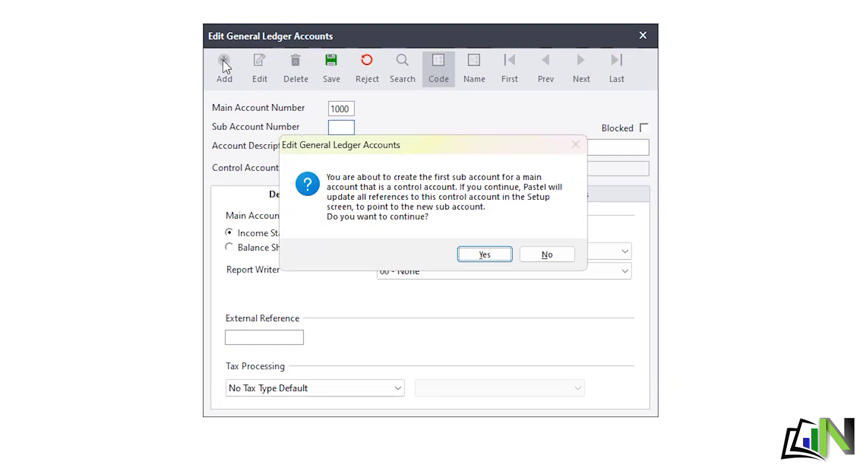
pyautogui.click(504, 263)
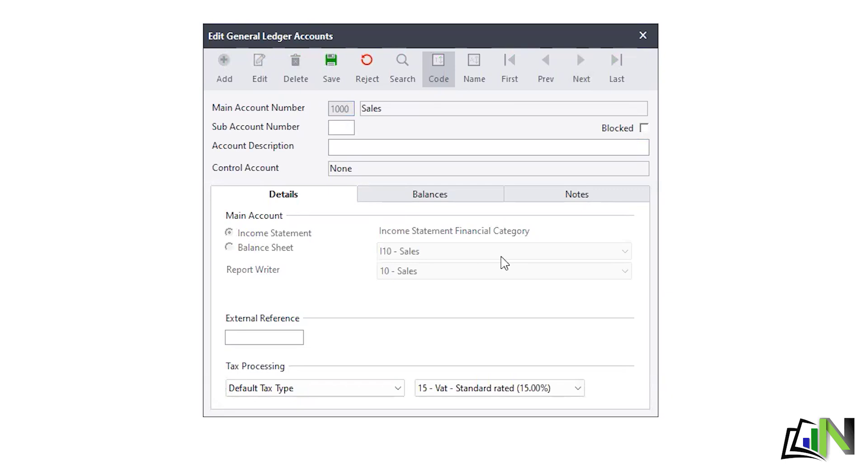
pyautogui.write('100')
# Step: Describe the new sub account as "Sales - Textbooks" and save it
pyautogui.click(378, 151)
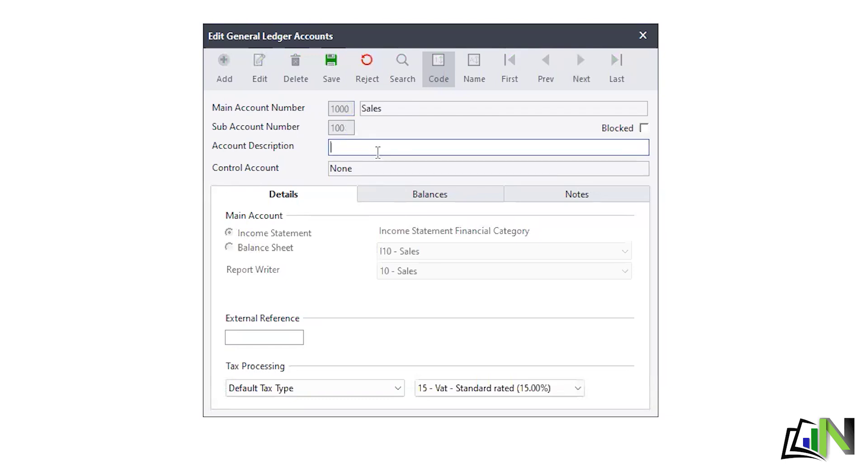
pyautogui.write('Sales-')
pyautogui.press('BackSpace')
pyautogui.write('- Textbooks')
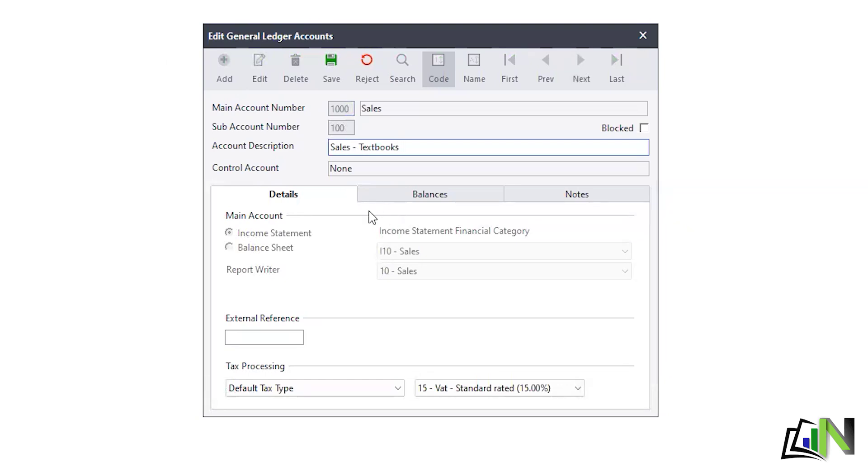
pyautogui.click(330, 68)
pyautogui.click(326, 67)
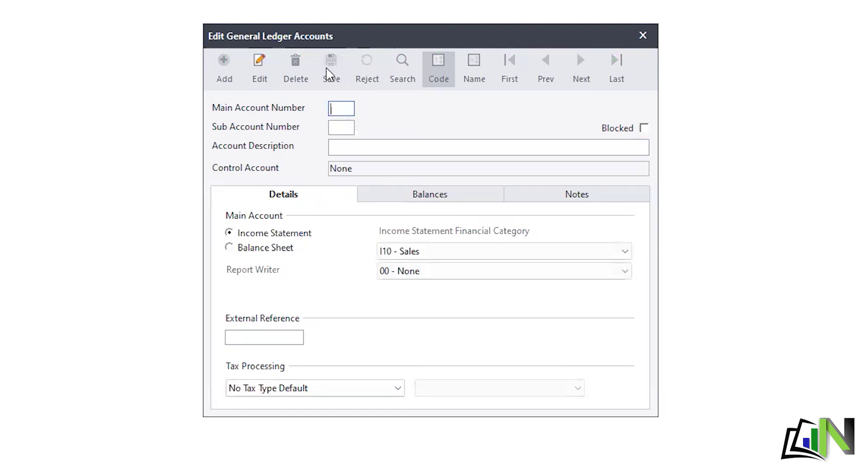
# Step: Create and save sub account 200 under main account 1000 with the description "Sales - Laptops"
pyautogui.write('1000')
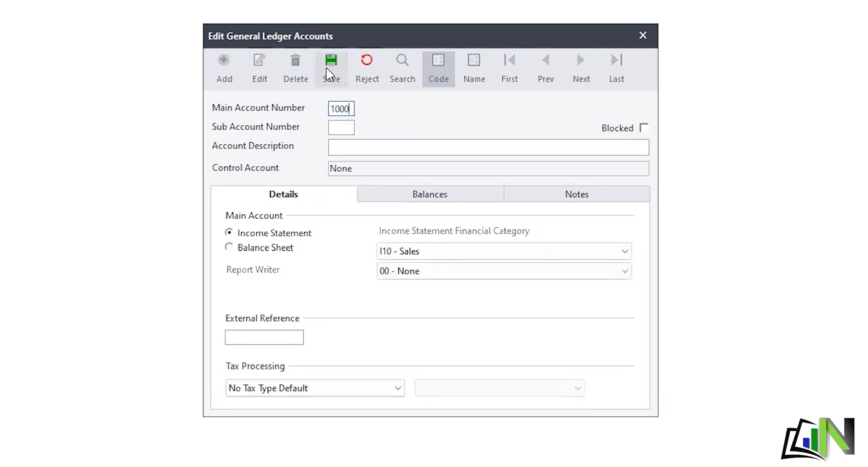
pyautogui.press('Tab')
pyautogui.click(326, 67)
pyautogui.write('200')
pyautogui.press('Tab')
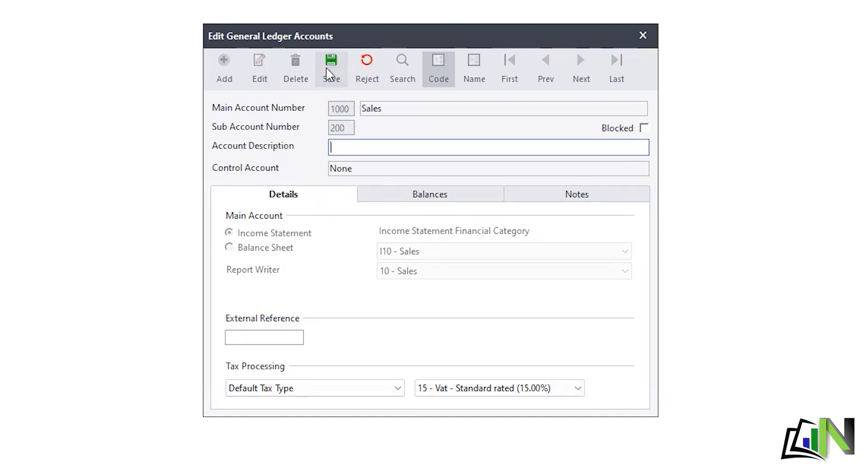
pyautogui.write('Sales - Laptops')
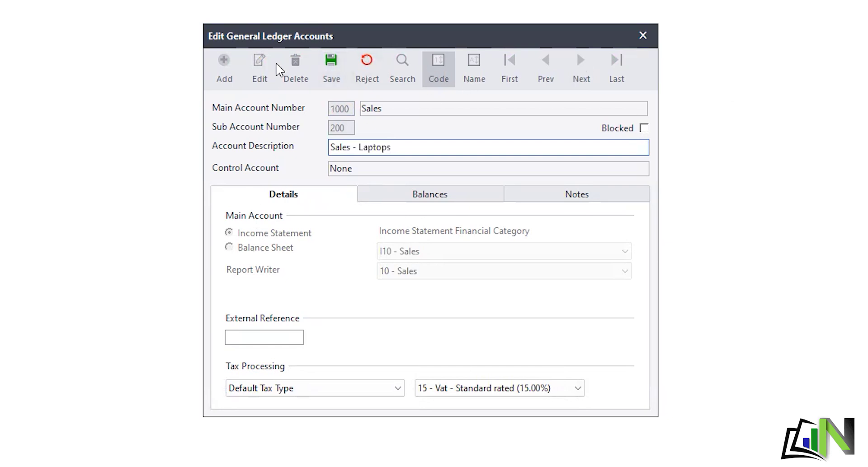
pyautogui.click(324, 80)
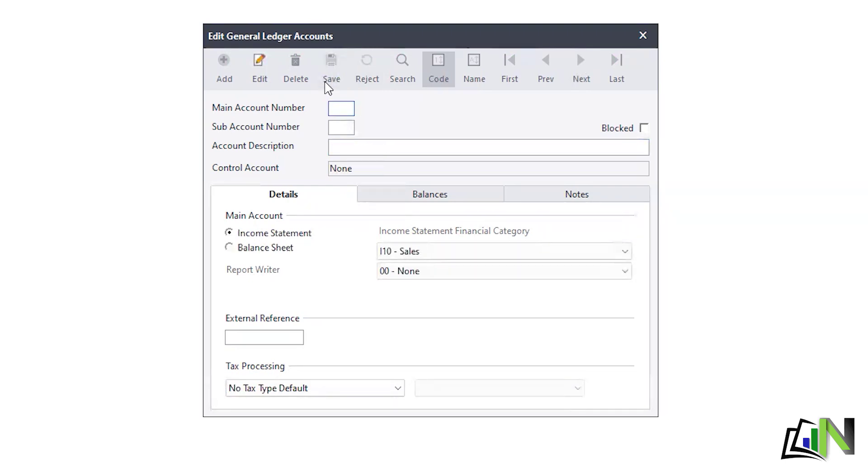
# Step: Create and save sub account 300 under main account 1000 with the description "Sale - Laptops"
pyautogui.write('1000')
pyautogui.press('Tab')
pyautogui.write('300')
pyautogui.press('Tab')
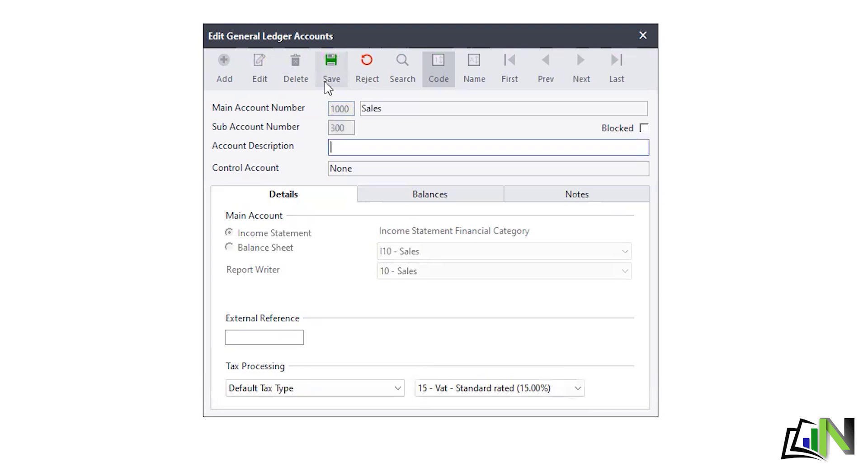
pyautogui.write('Sale - Laptops')
pyautogui.click(319, 69)
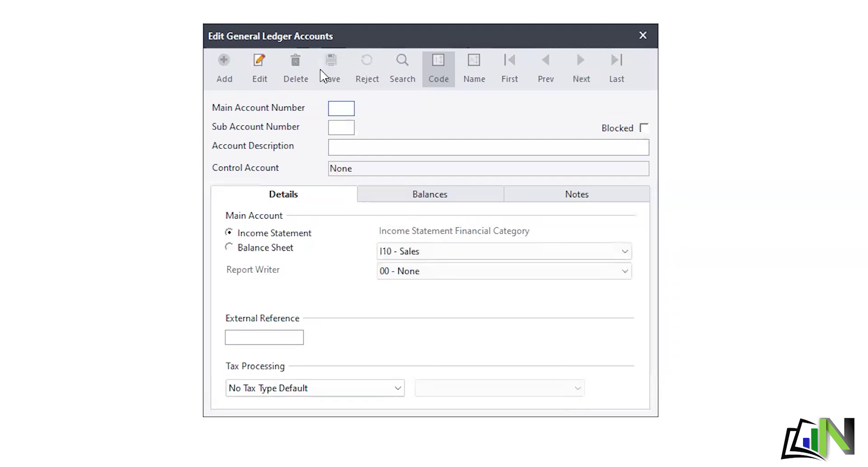
# Step: Start another sub account under main account 1000, trying number 300 and replacing it with 400
pyautogui.write('1000')
pyautogui.press('Tab')
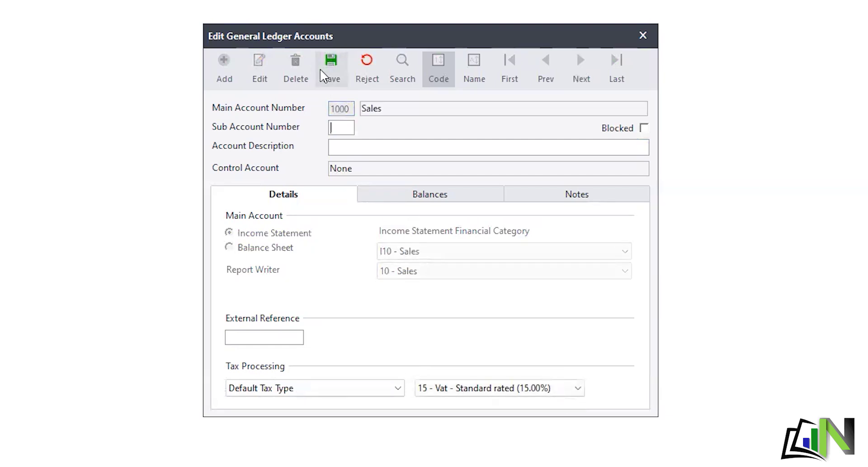
pyautogui.write('4')
pyautogui.press('BackSpace')
pyautogui.write('300')
pyautogui.press('Tab')
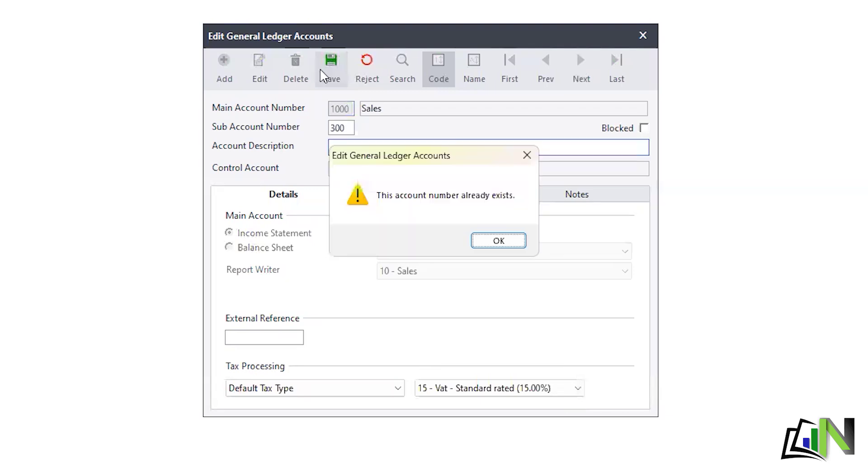
pyautogui.press('Return')
pyautogui.write('400')
pyautogui.press('Tab')
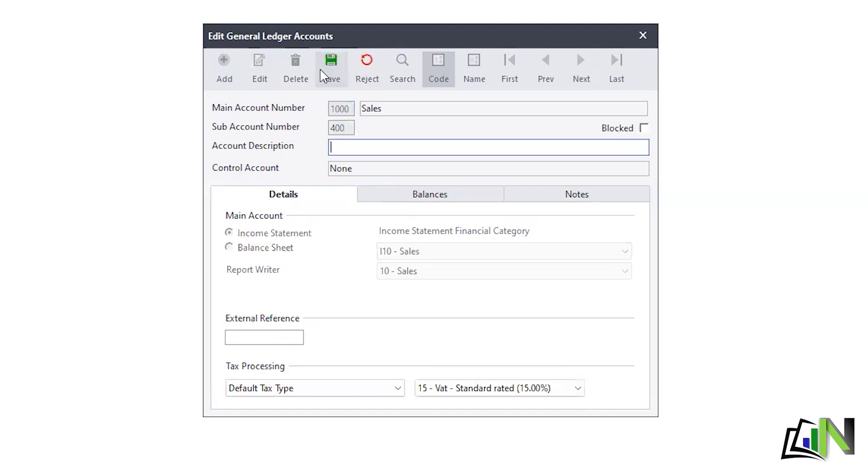
# Step: Describe sub account 400 as "Sales - Tutorial services" and save it
pyautogui.write('Sales-')
pyautogui.press('BackSpace')
pyautogui.press('BackSpace')
pyautogui.write('- ')
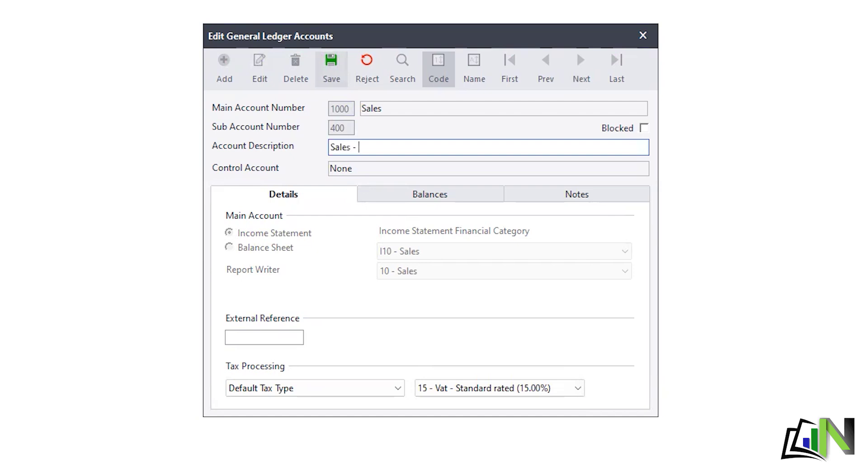
pyautogui.write('Tutorial servives')
pyautogui.press('BackSpace')
pyautogui.press('BackSpace')
pyautogui.press('BackSpace')
pyautogui.press('BackSpace')
pyautogui.write('ices')
pyautogui.click(321, 82)
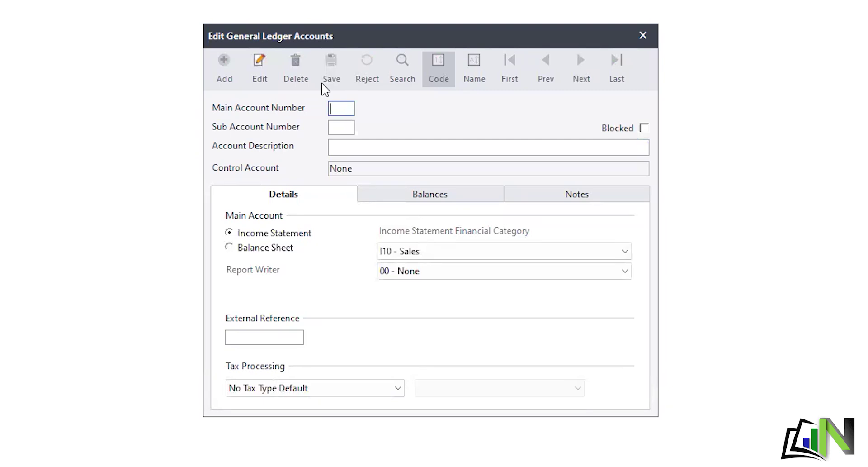
# Step: Create and save the first sub account, 100, under main account 2000 with the description "Cost of sales - Textbooks", accepting the control account update
pyautogui.write('2000')
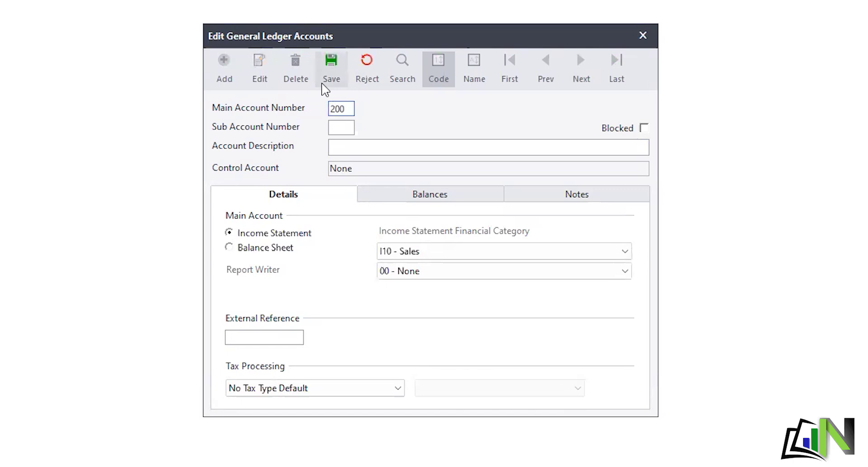
pyautogui.click(322, 84)
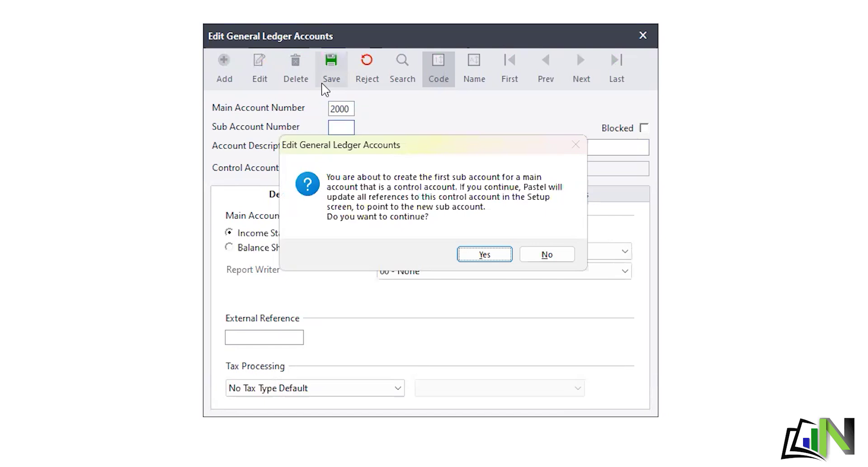
pyautogui.press('Return')
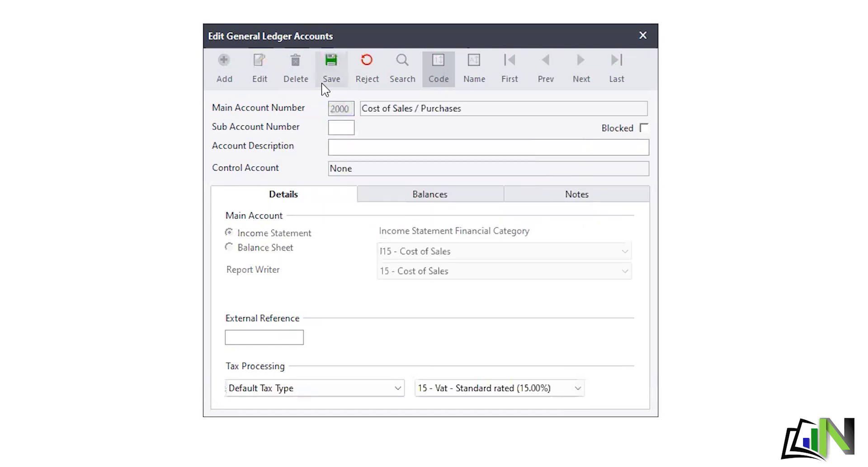
pyautogui.write('100')
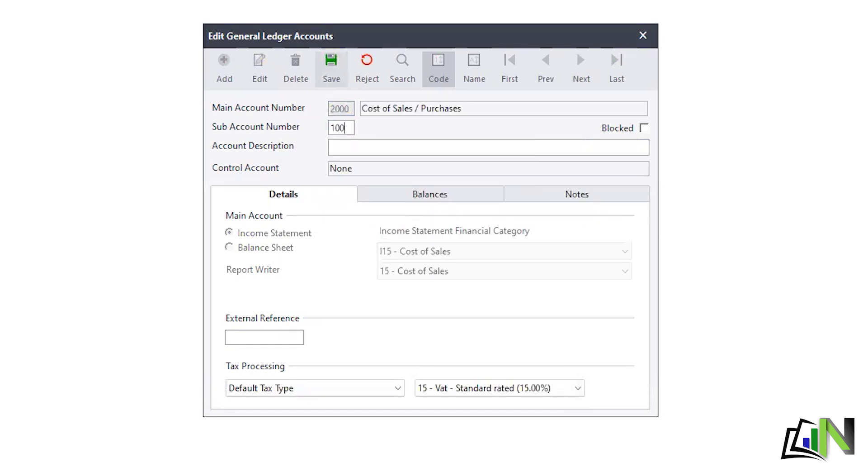
pyautogui.press('Tab')
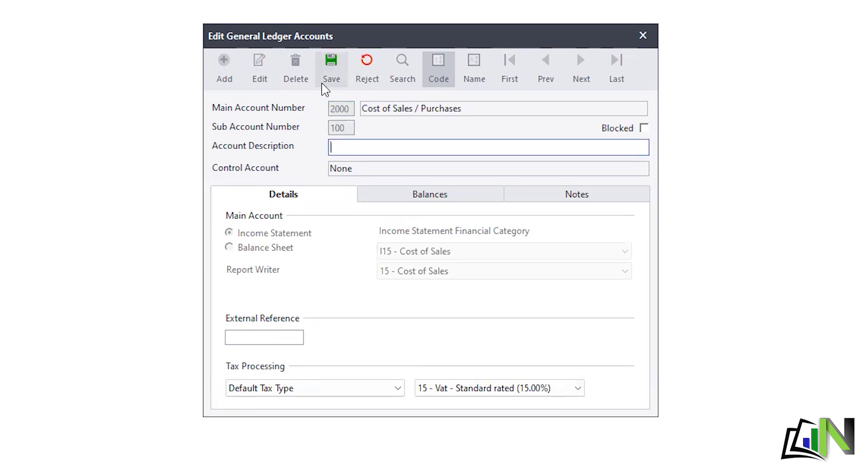
pyautogui.write('Cost of')
pyautogui.write('sales - Textbooks')
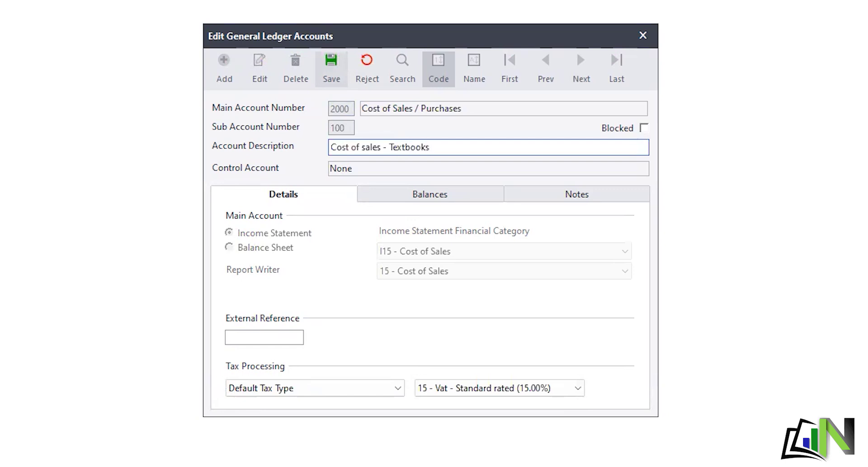
pyautogui.click(334, 82)
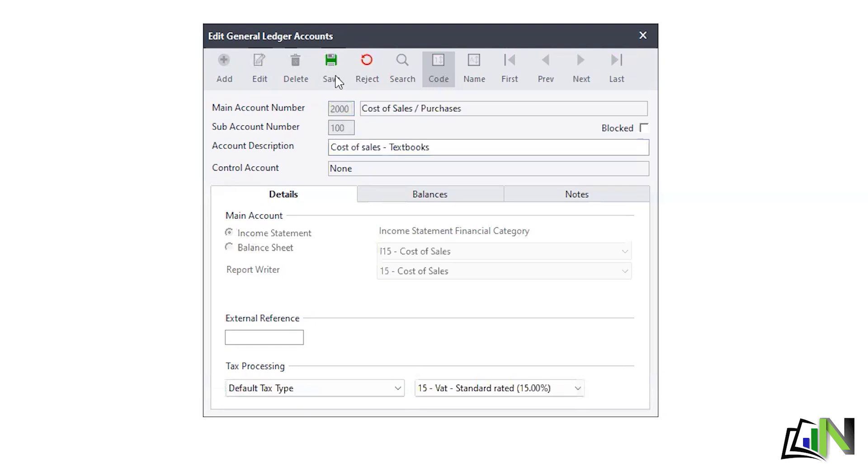
pyautogui.click(334, 74)
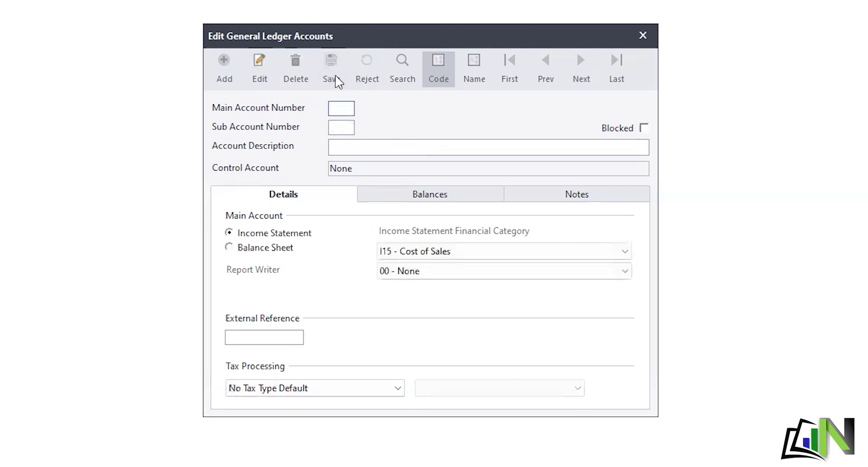
# Step: Create and save sub account 200 under main account 2000 with the description "Cost of sales - Laptops"
pyautogui.write('2000')
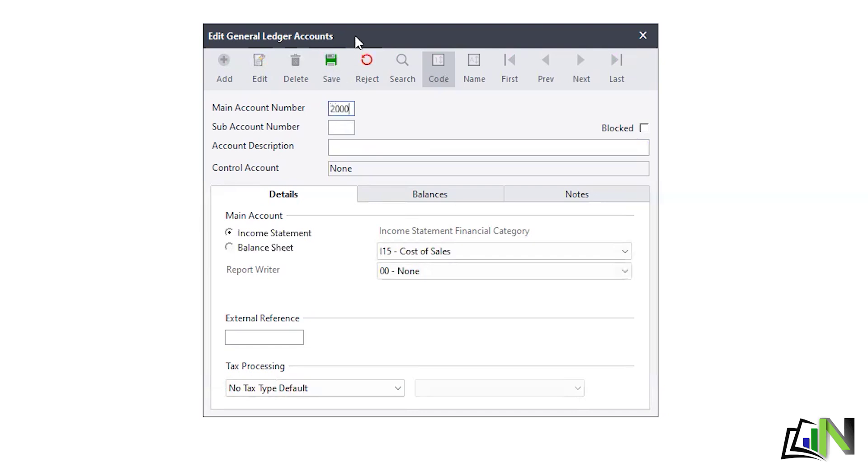
pyautogui.press('Tab')
pyautogui.write('200')
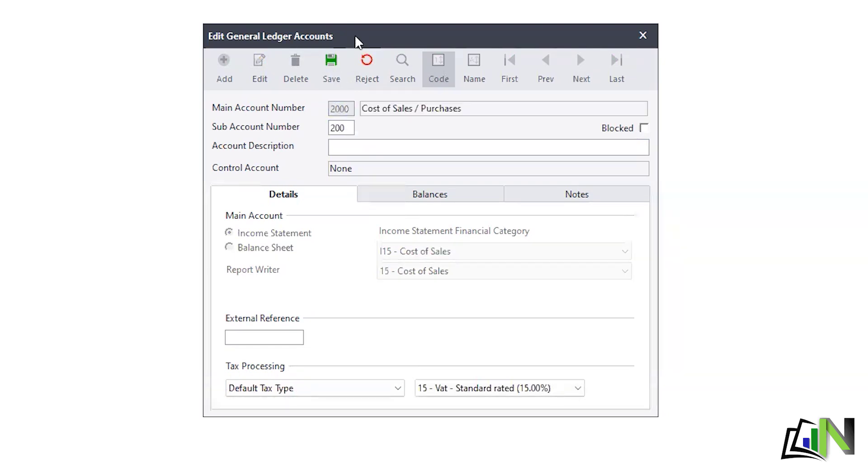
pyautogui.press('Tab')
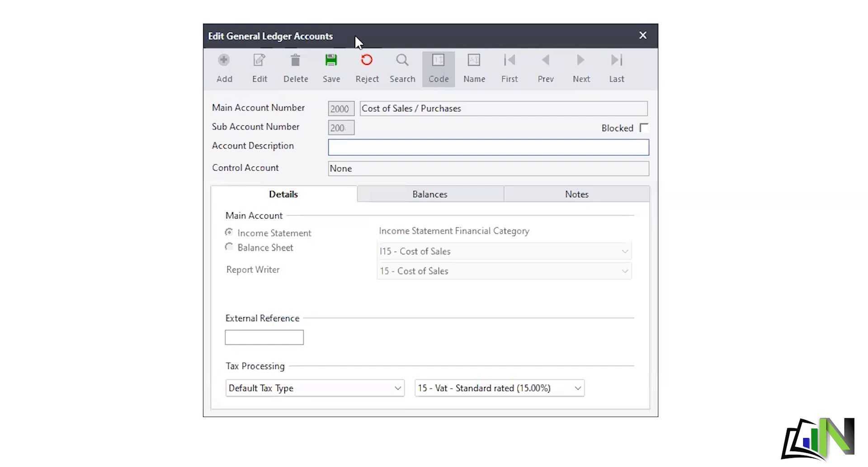
pyautogui.write('Cost of sales - ')
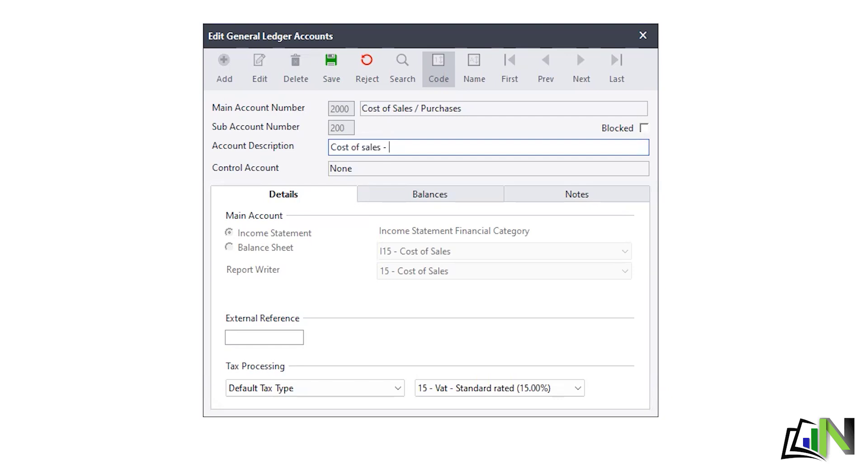
pyautogui.write('Laptops')
pyautogui.click(329, 79)
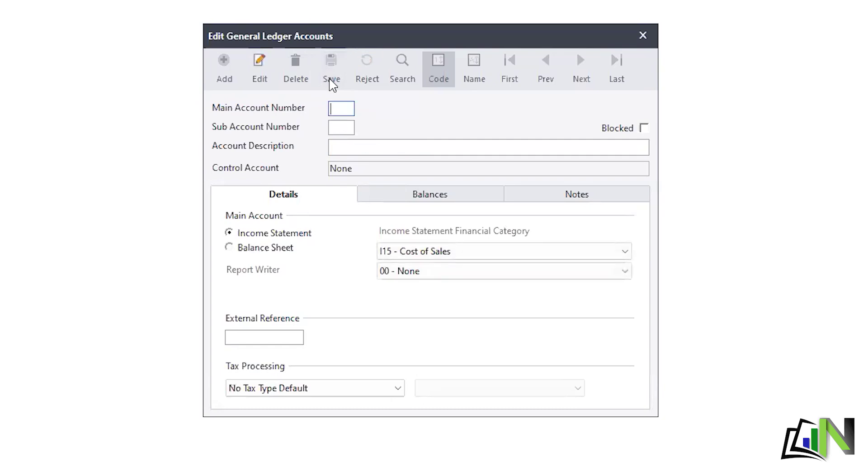
# Step: Create and save sub account 300 under main account 2000 with the description "Cost of sales - Softwares"
pyautogui.write('2000')
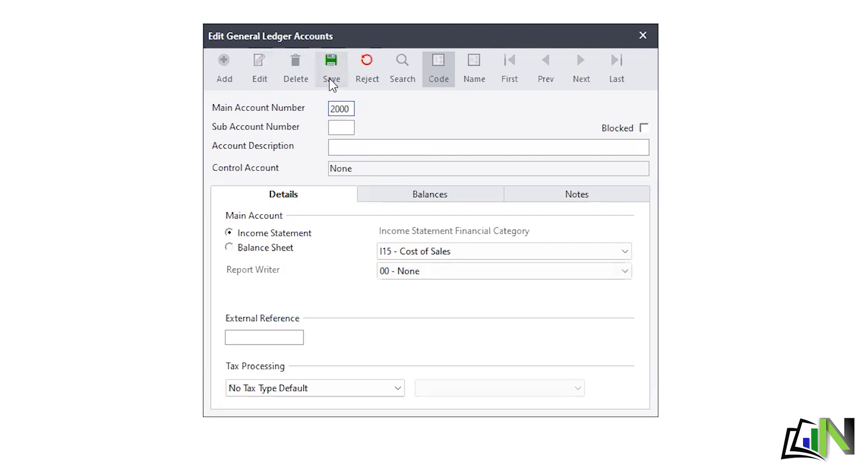
pyautogui.press('Tab')
pyautogui.write('300')
pyautogui.press('Tab')
pyautogui.write('Cost of sales - ')
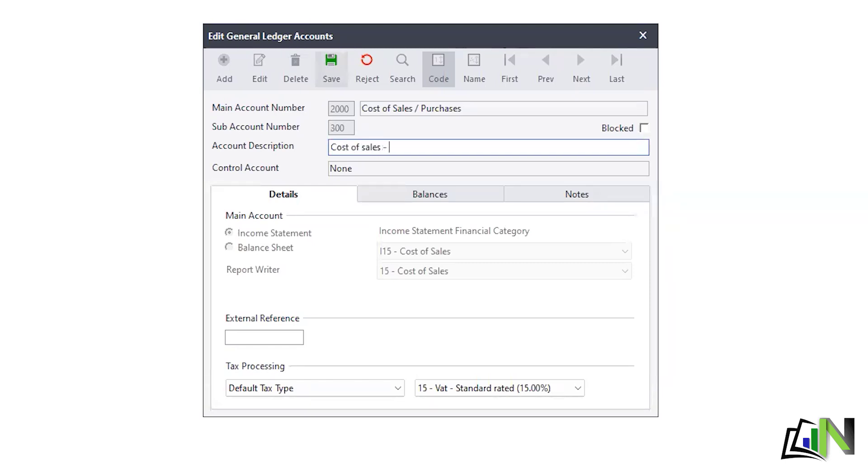
pyautogui.write('Softwares')
pyautogui.click(323, 67)
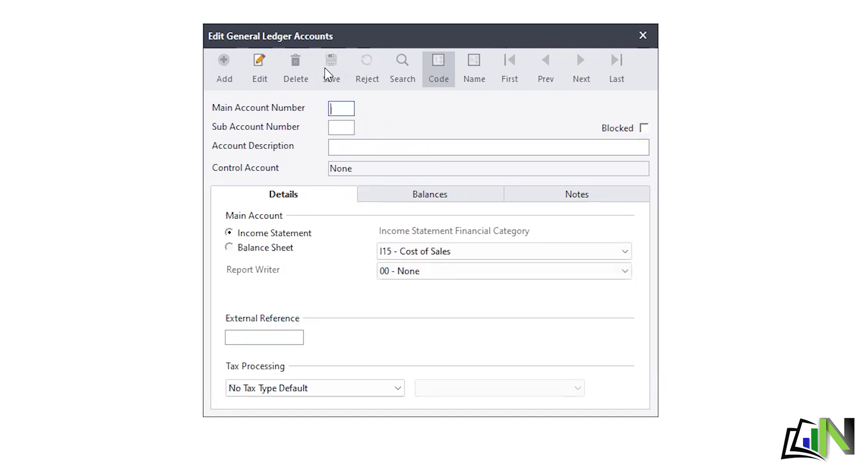
# Step: Create and save sub account 400 under main account 2000 with the description "Cost of sales - Tutorial services"
pyautogui.write('2000')
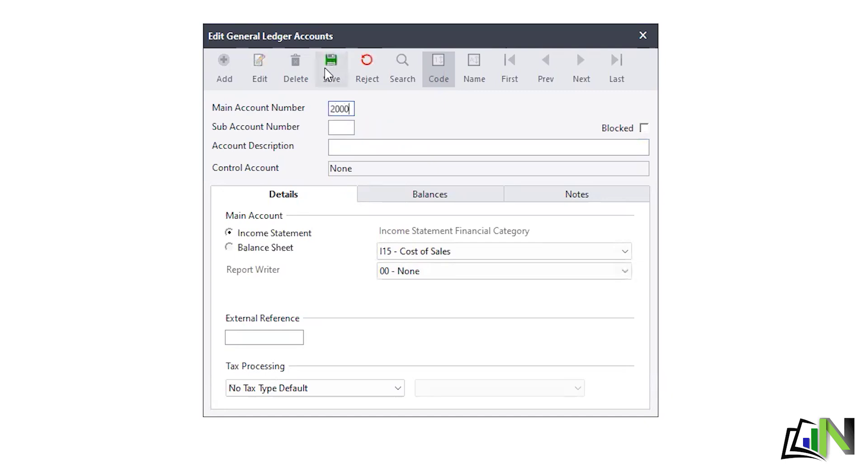
pyautogui.press('Tab')
pyautogui.write('400')
pyautogui.press('Tab')
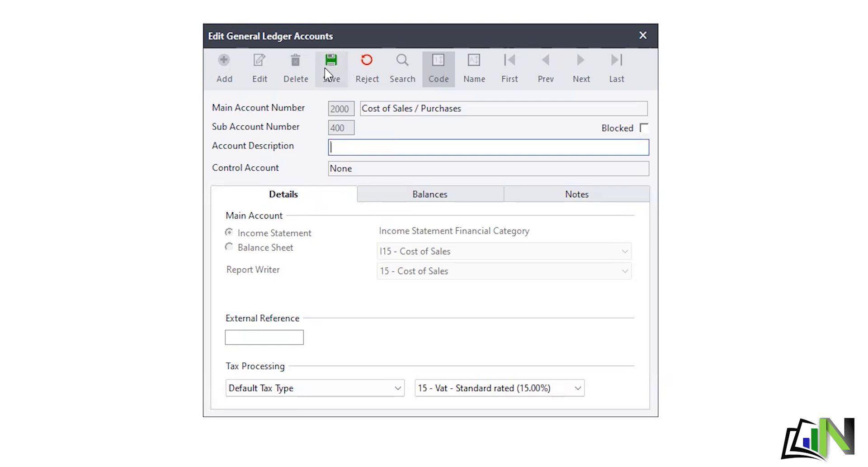
pyautogui.write('Cost of sales - Tuto')
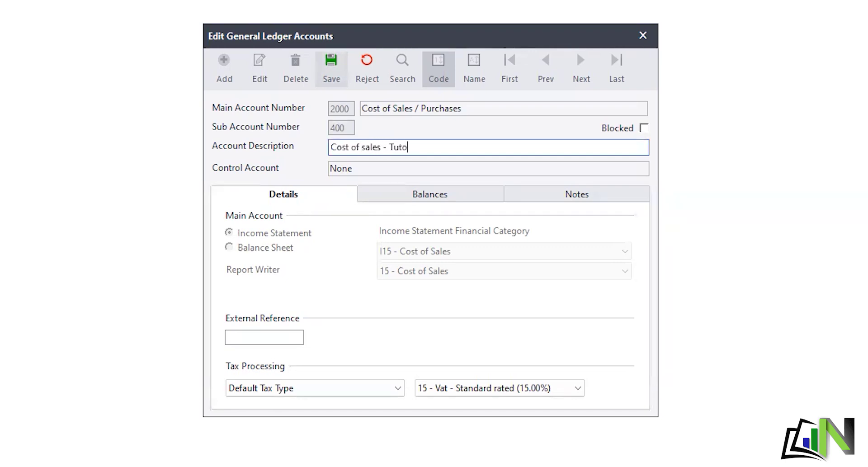
pyautogui.write('rial servivces')
pyautogui.press('BackSpace')
pyautogui.press('BackSpace')
pyautogui.press('BackSpace')
pyautogui.press('BackSpace')
pyautogui.write('ces')
pyautogui.click(337, 79)
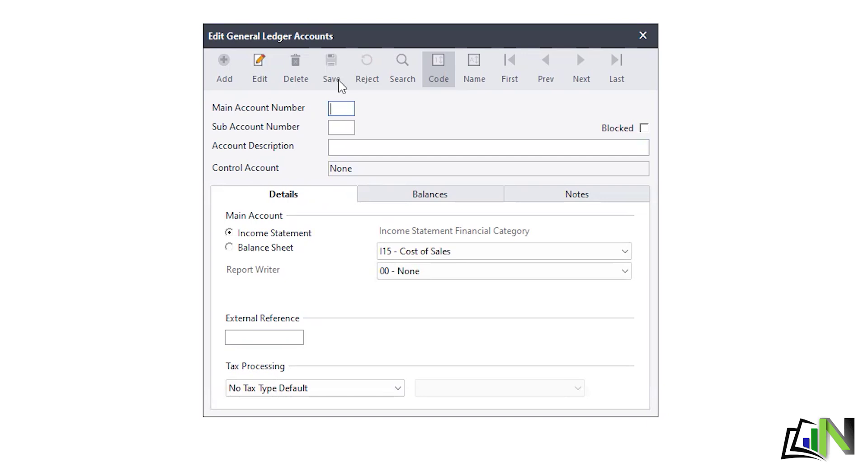
# Step: Create and save the first sub account, 100, under main account 7700 with the description "Inventory - Textbooks", accepting the control account update
pyautogui.write('7700')
pyautogui.click(339, 80)
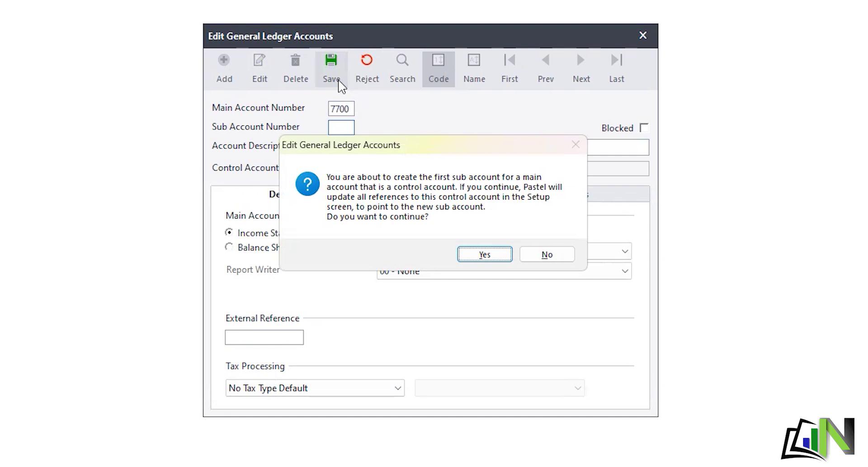
pyautogui.click(485, 255)
pyautogui.write('100')
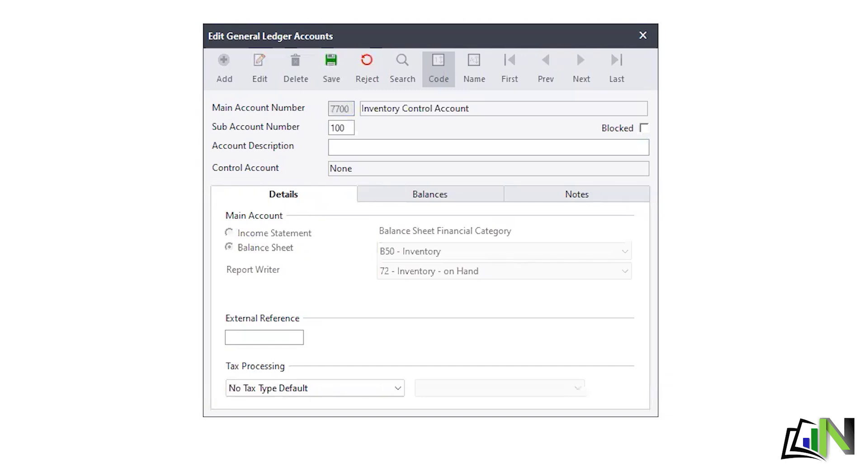
pyautogui.press('Tab')
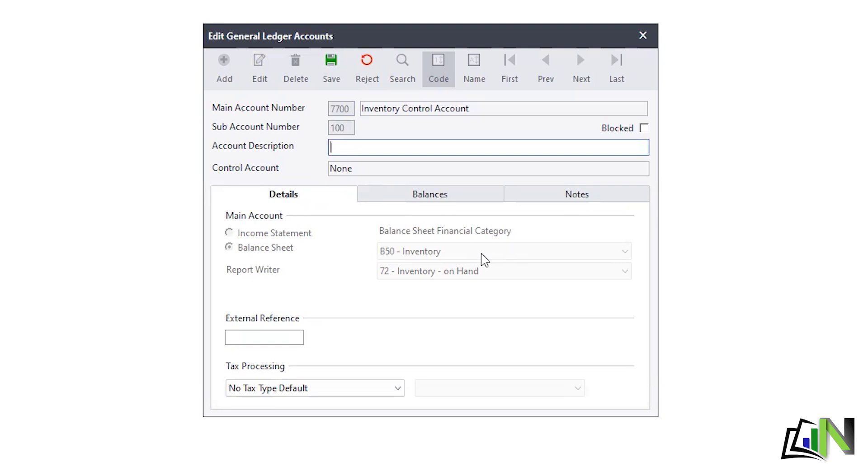
pyautogui.write('Inventory - Textbooks')
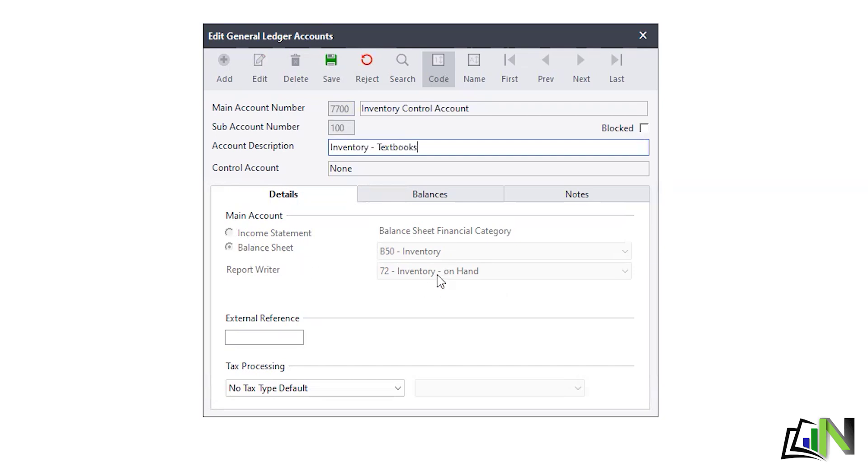
pyautogui.click(334, 61)
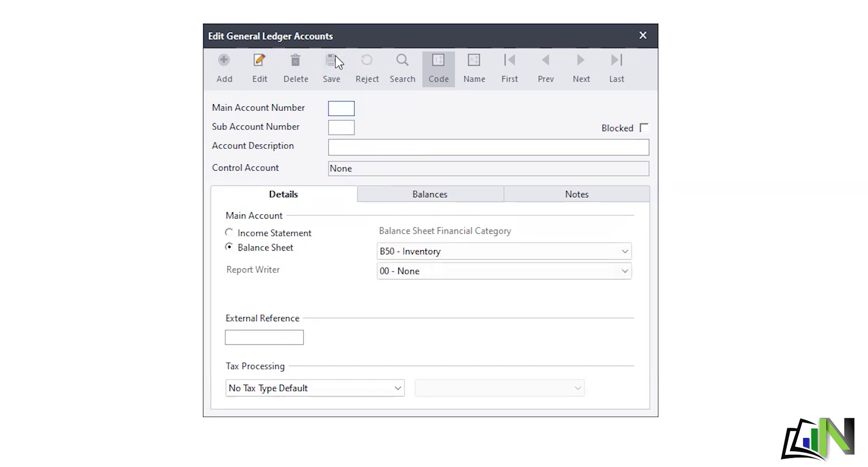
# Step: Start sub account 200 under main account 7700 and describe it as "Inventory - 200"
pyautogui.write('7700')
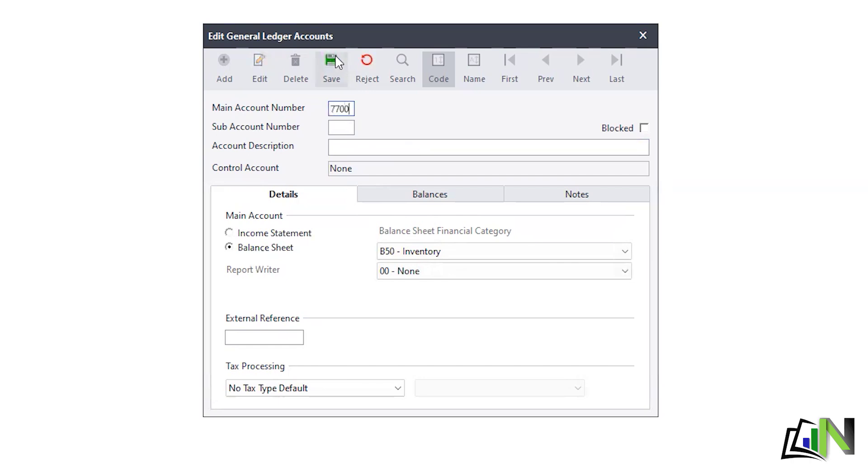
pyautogui.press('Tab')
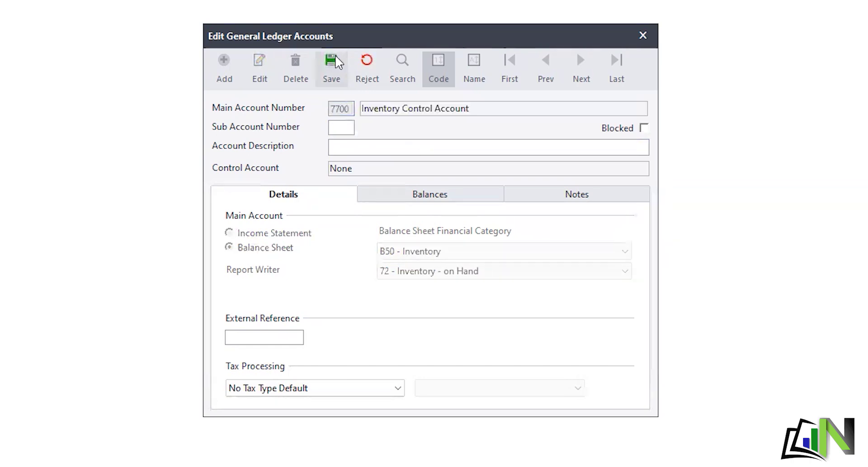
pyautogui.write('200')
pyautogui.press('Tab')
pyautogui.write('In')
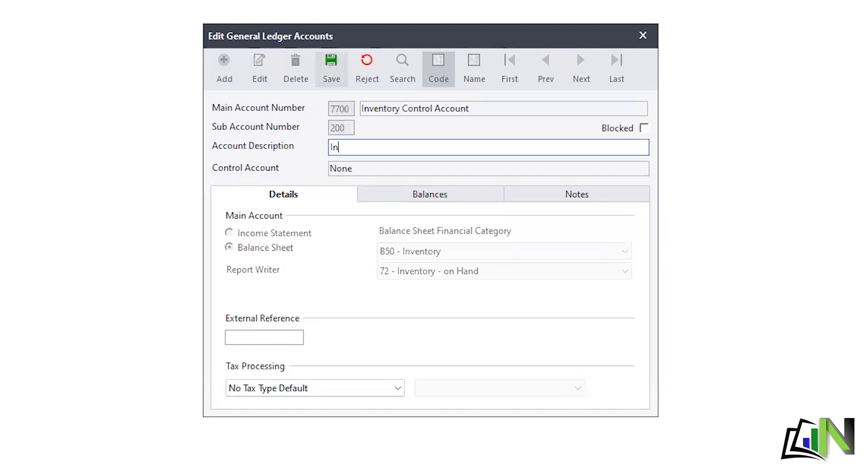
pyautogui.write('ventory -')
pyautogui.write('200')
pyautogui.click(337, 63)
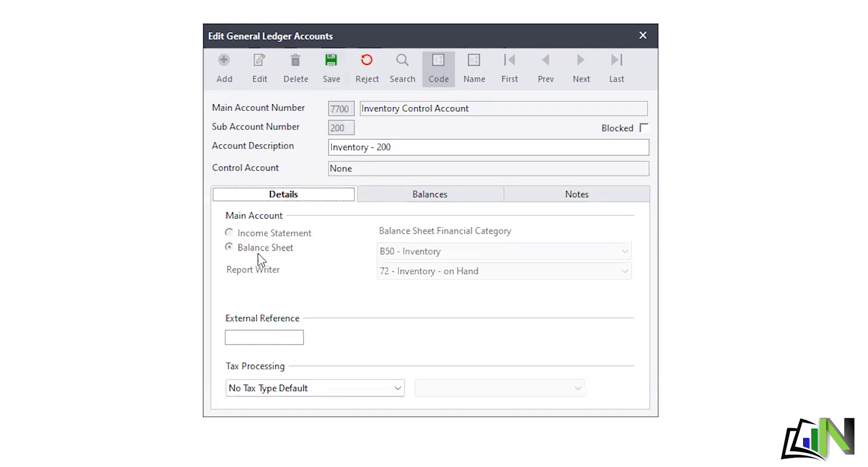
# Step: Correct the description of inventory sub account 200 to "Inventory - Laptops" and save the account
pyautogui.click(406, 148)
pyautogui.click(405, 148)
pyautogui.press('BackSpace')
pyautogui.press('BackSpace')
pyautogui.press('BackSpace')
pyautogui.write('L')
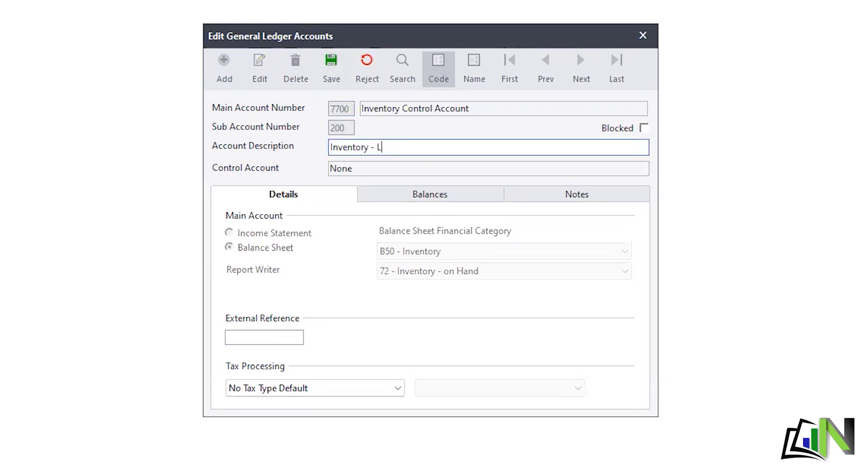
pyautogui.write('aptops')
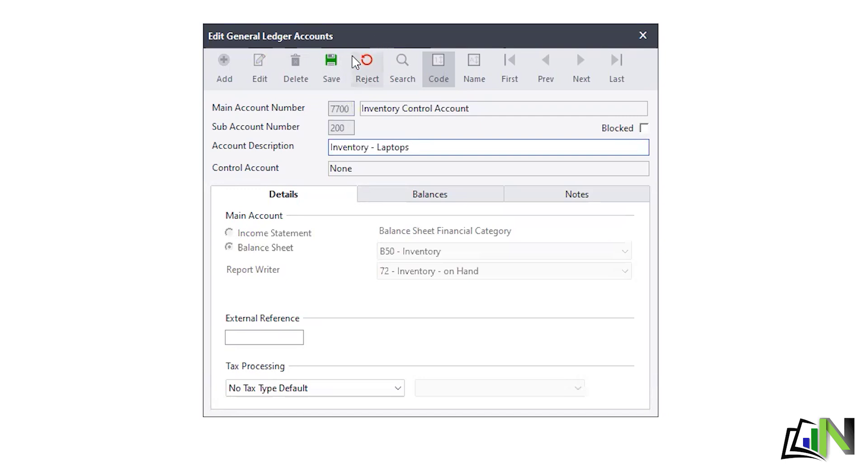
pyautogui.click(328, 70)
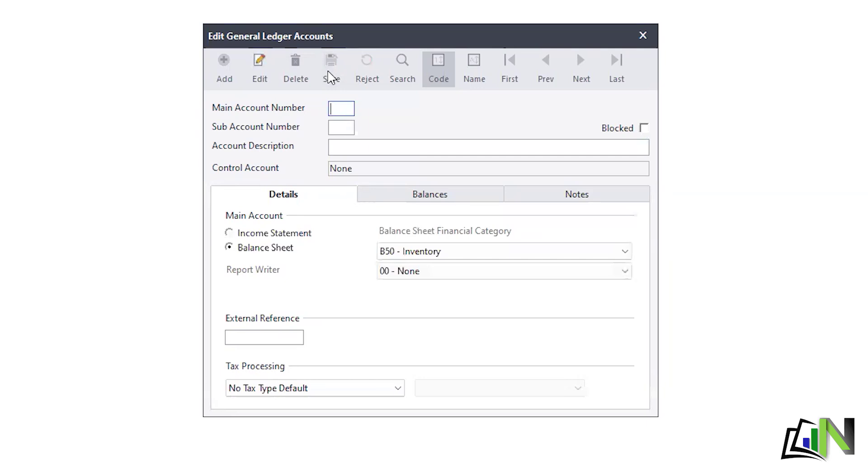
# Step: Create and save sub account 300 under main account 7700 with the description "Inventory - Software"
pyautogui.write('7700')
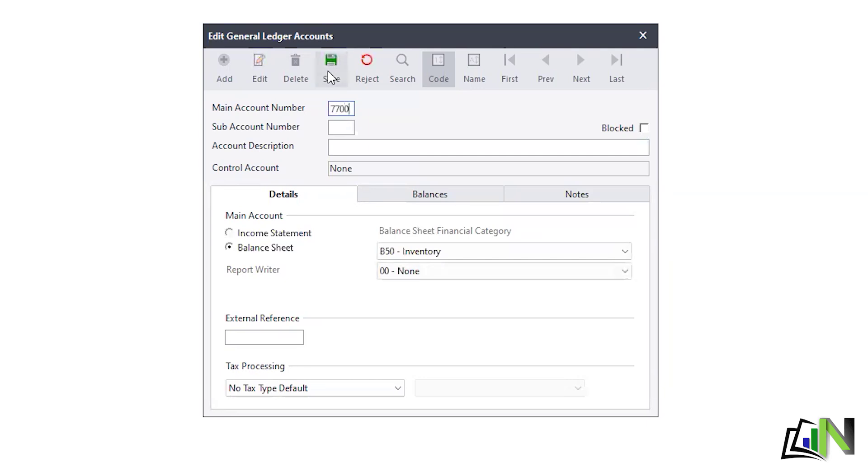
pyautogui.click(331, 73)
pyautogui.write('300')
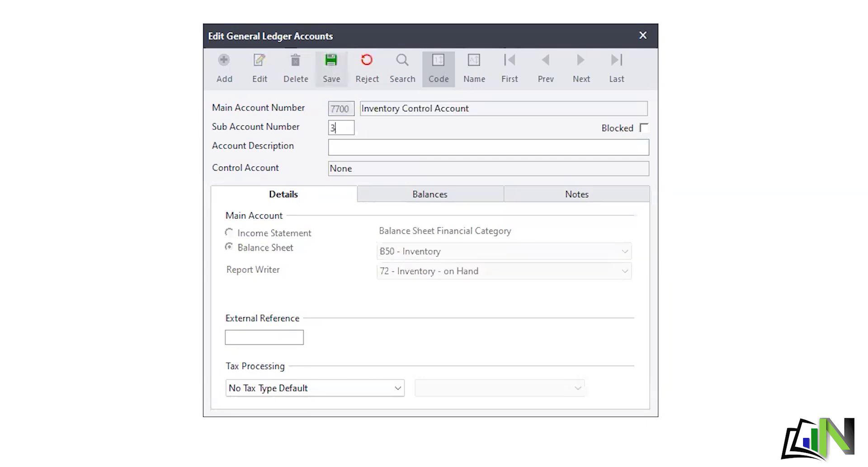
pyautogui.click(329, 72)
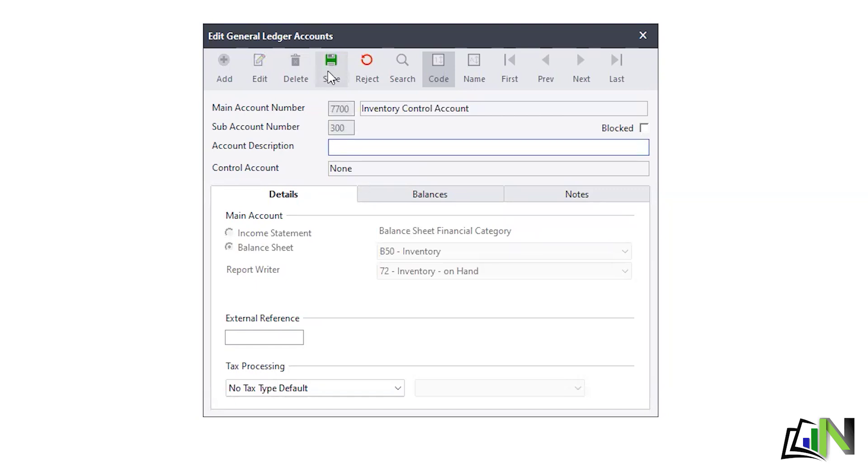
pyautogui.write('Inventory - Software')
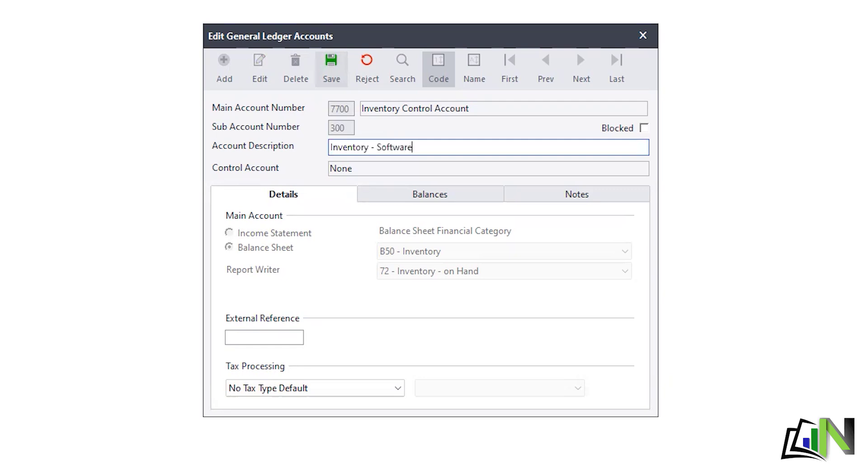
pyautogui.click(336, 77)
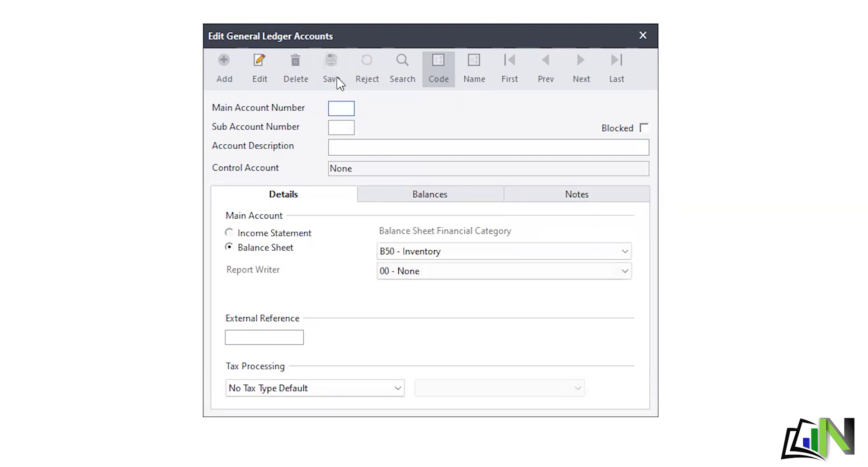
# Step: Create sub account 400 under main account 7700 with the description "Inventory - Tutorial services"
pyautogui.write('7700')
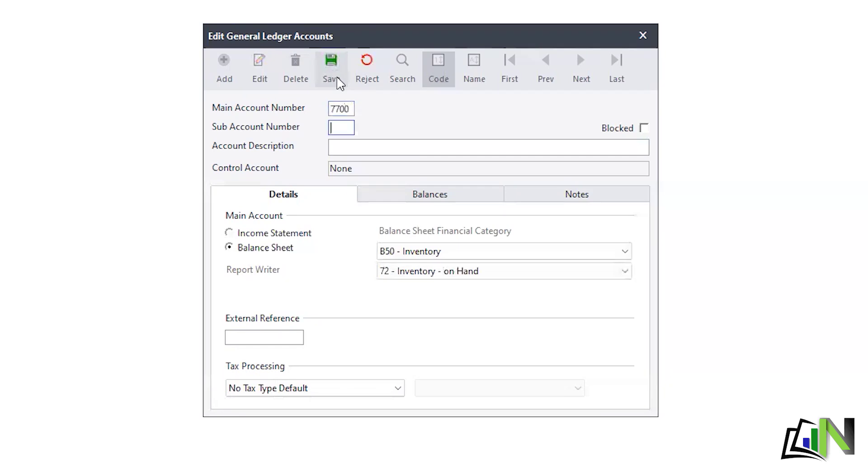
pyautogui.press('Tab')
pyautogui.write('400')
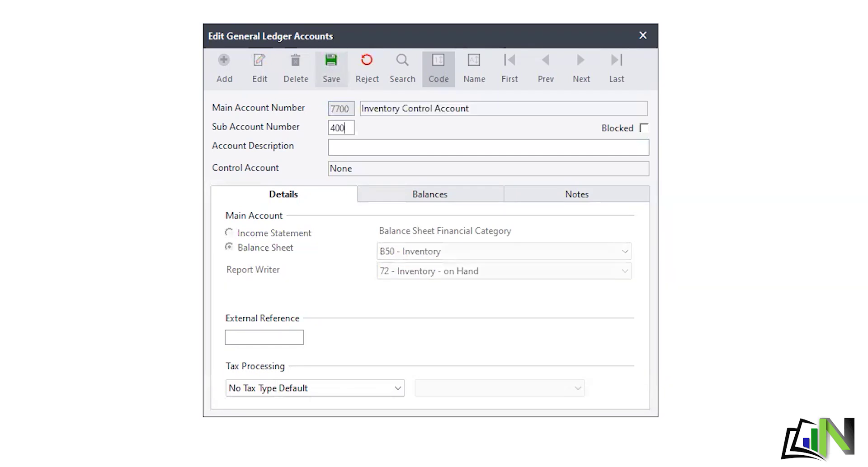
pyautogui.press('Tab')
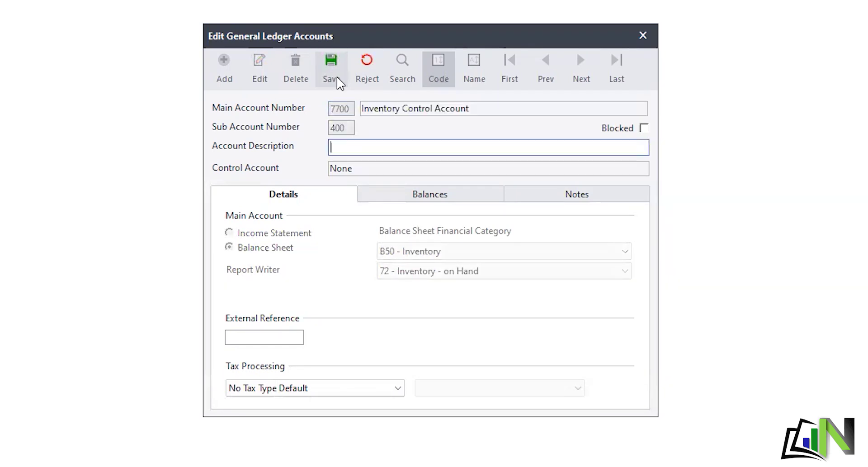
pyautogui.write('Inventory - T')
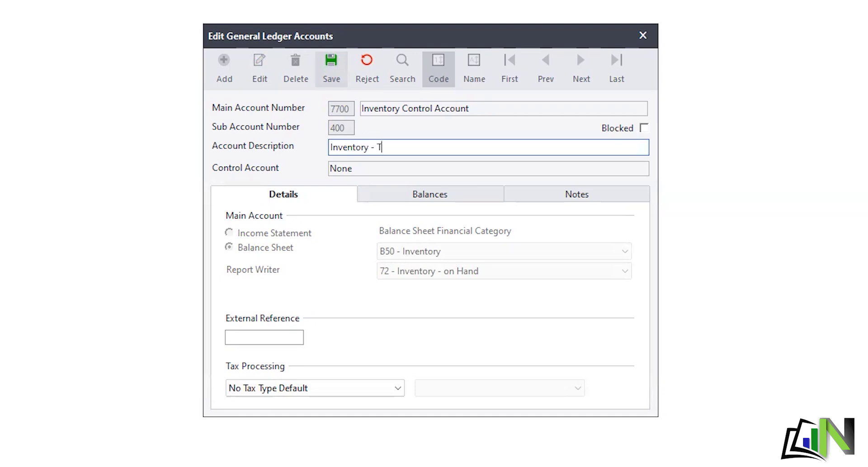
pyautogui.write('utorial services')
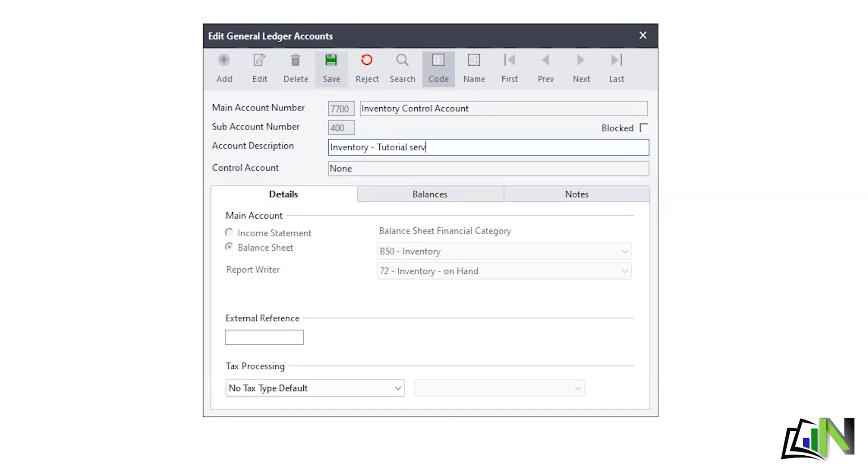
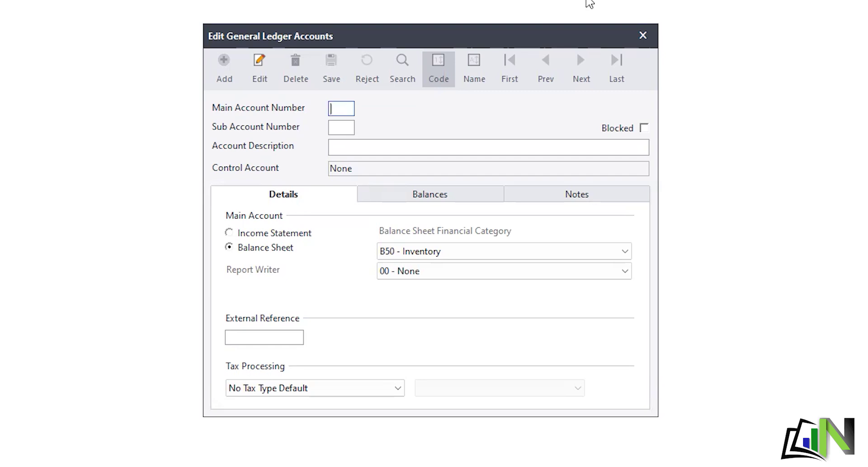
# Step: Create and save main account 5100 "Share Capital" with financial category B10 - Share Capital and report writer category 40 - Share Capital
pyautogui.write('5100')
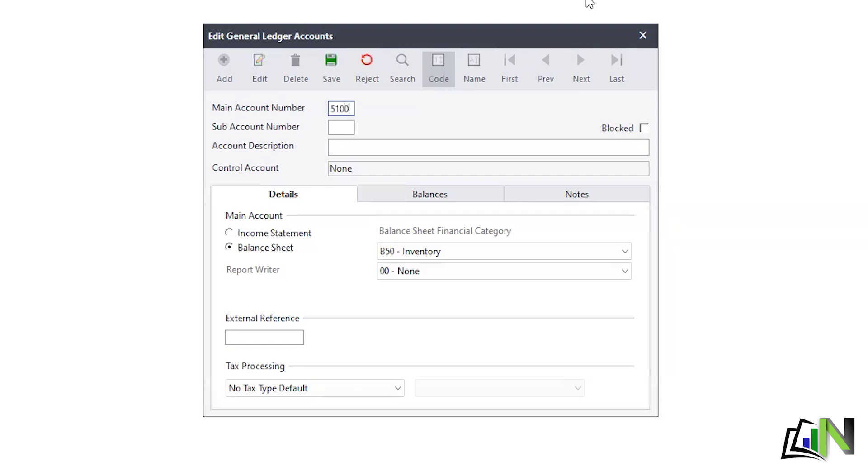
pyautogui.press('Tab')
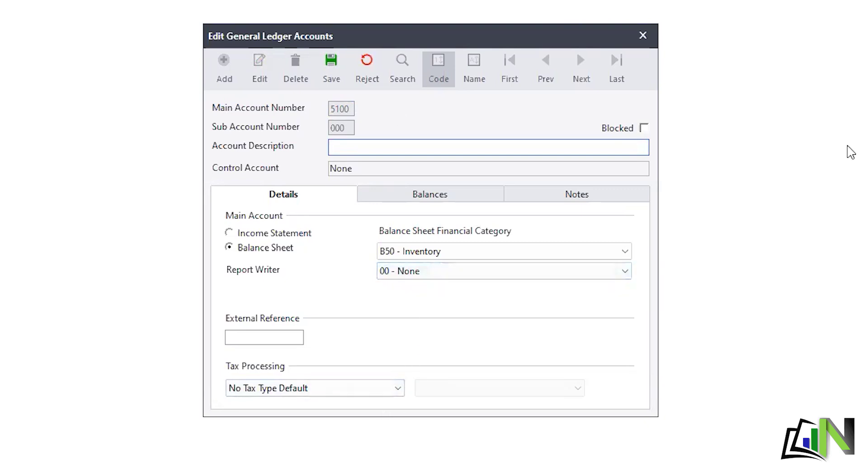
pyautogui.write('Share Capital')
pyautogui.click(545, 255)
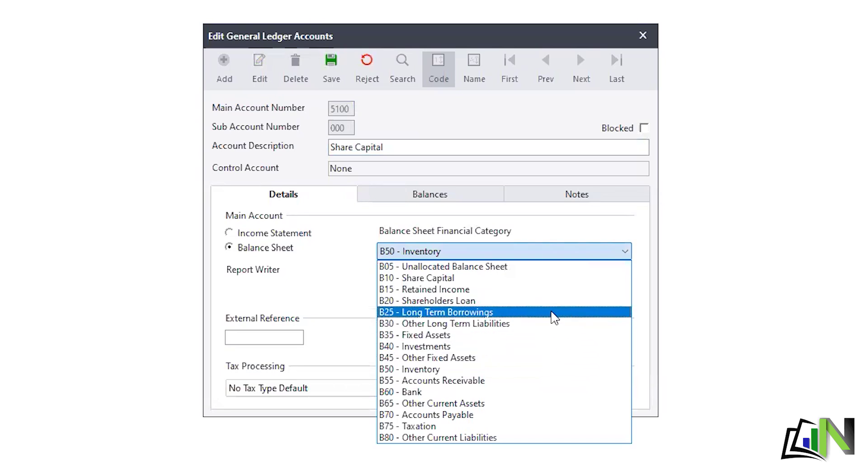
pyautogui.click(556, 277)
pyautogui.click(556, 284)
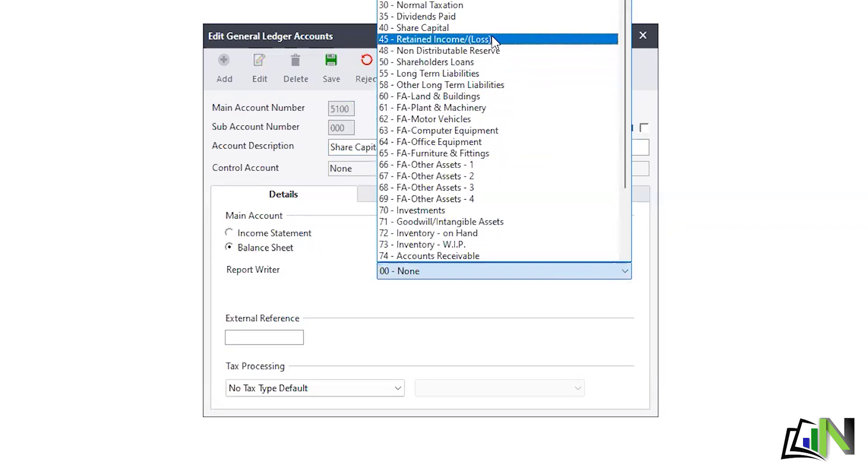
pyautogui.click(534, 31)
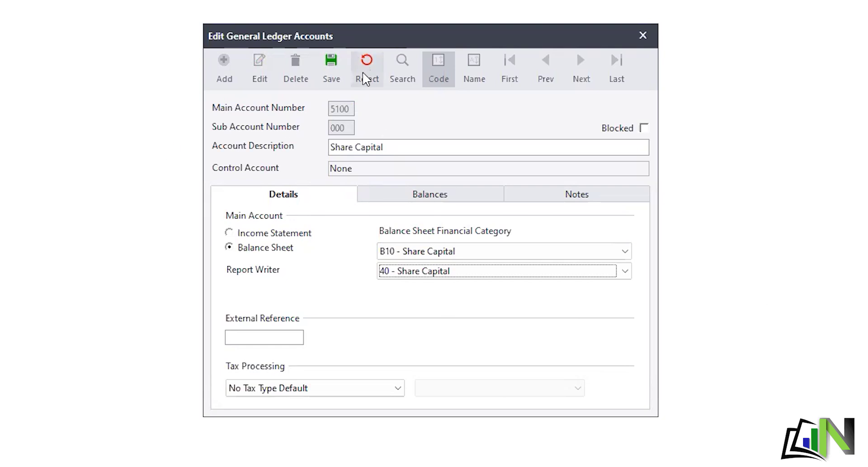
pyautogui.click(338, 62)
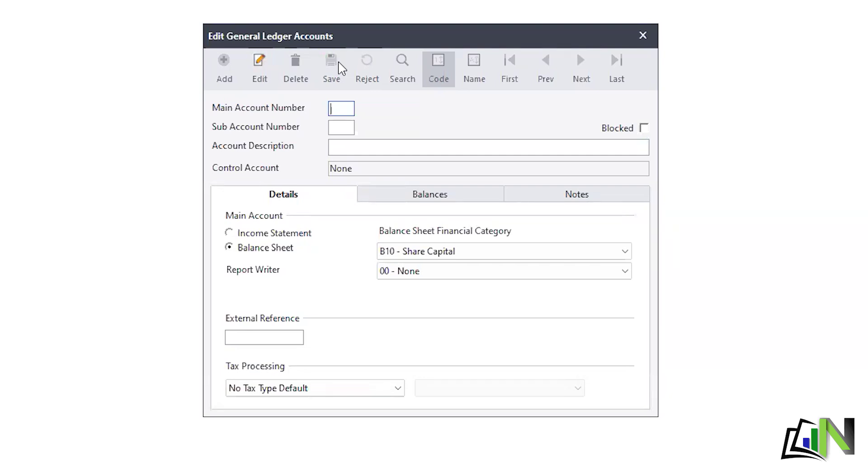
# Step: Create and save main account 6500 "Installation Equipment" with financial category B35 - Fixed Assets and report writer category 66 - FA-Other Assets - 1
pyautogui.write('6500')
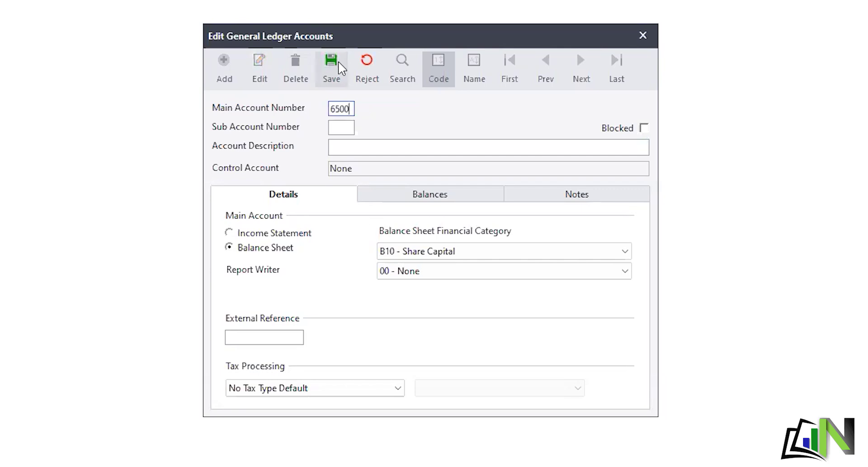
pyautogui.press('Tab')
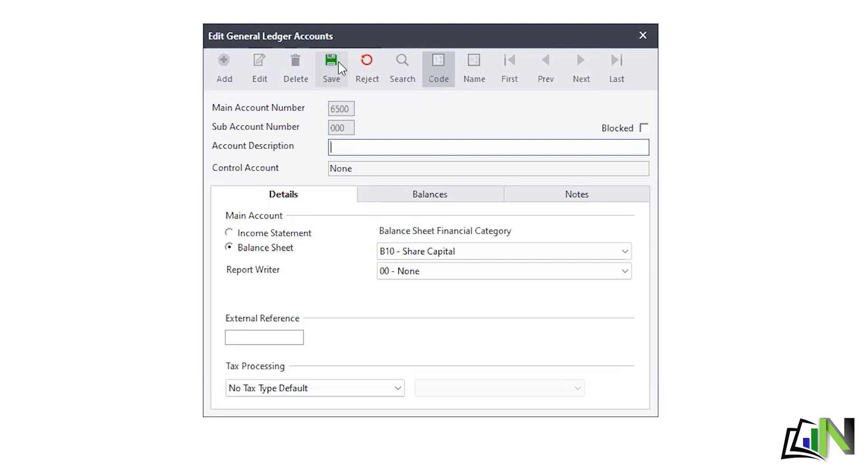
pyautogui.write('Installation Eq')
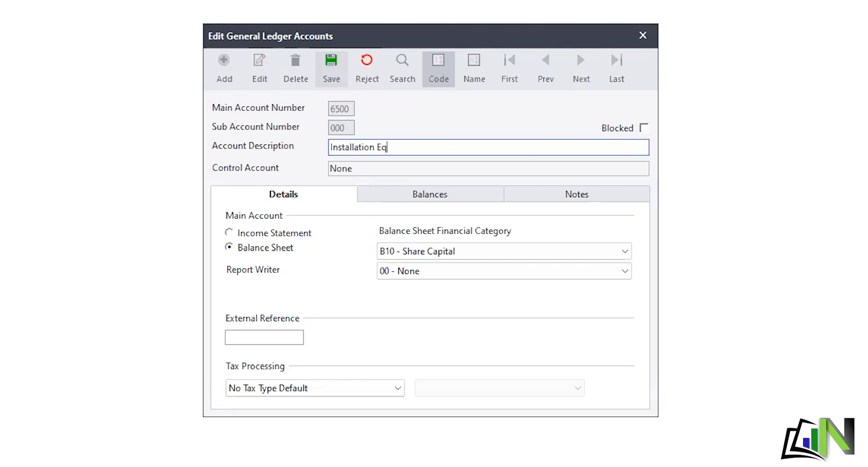
pyautogui.write('uipment')
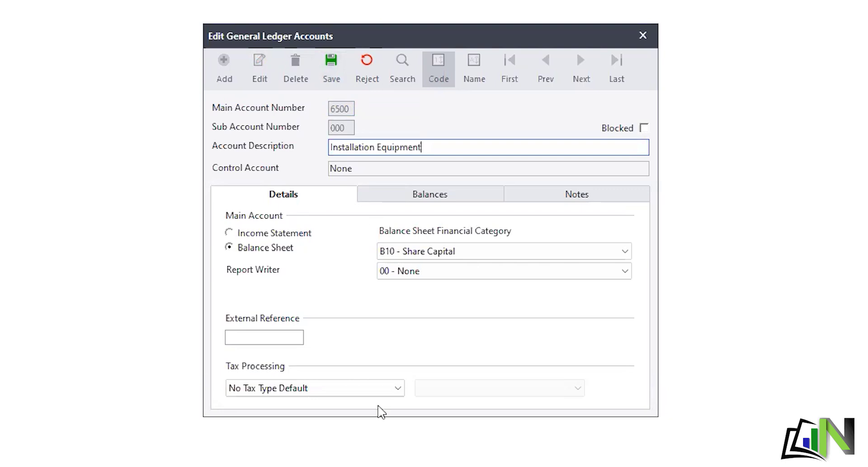
pyautogui.click(493, 261)
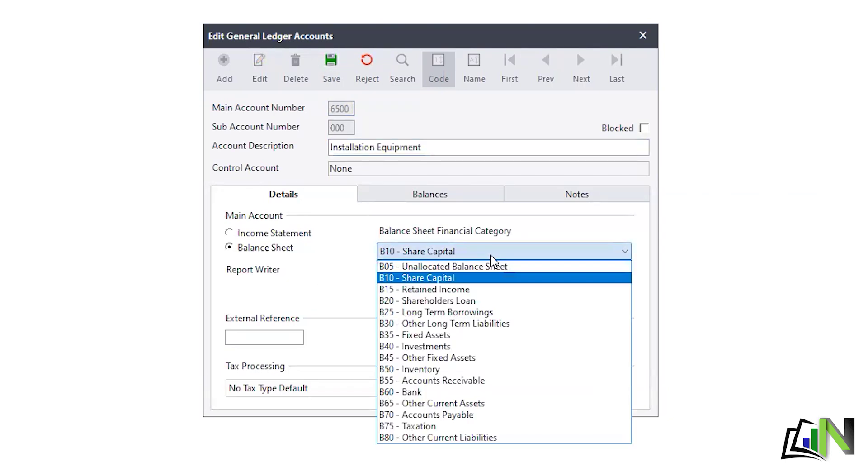
pyautogui.click(546, 335)
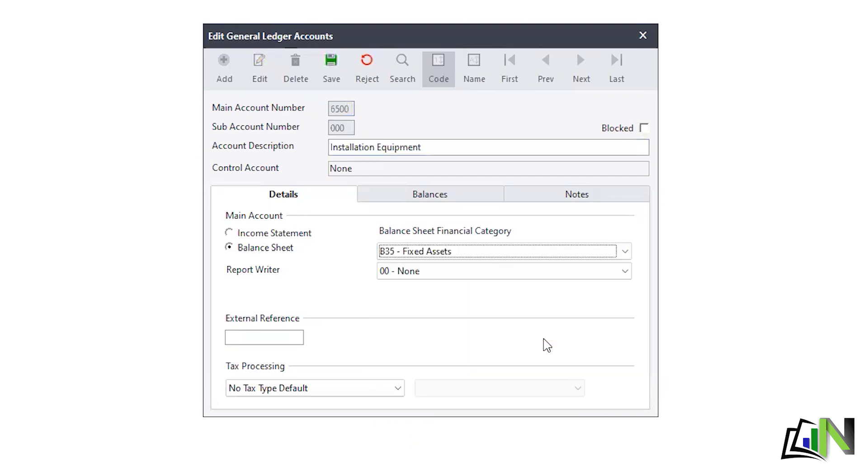
pyautogui.click(629, 278)
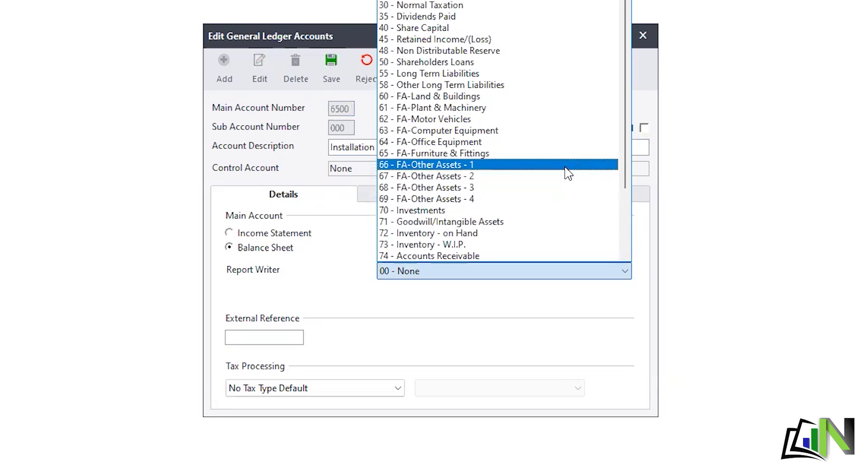
pyautogui.click(568, 173)
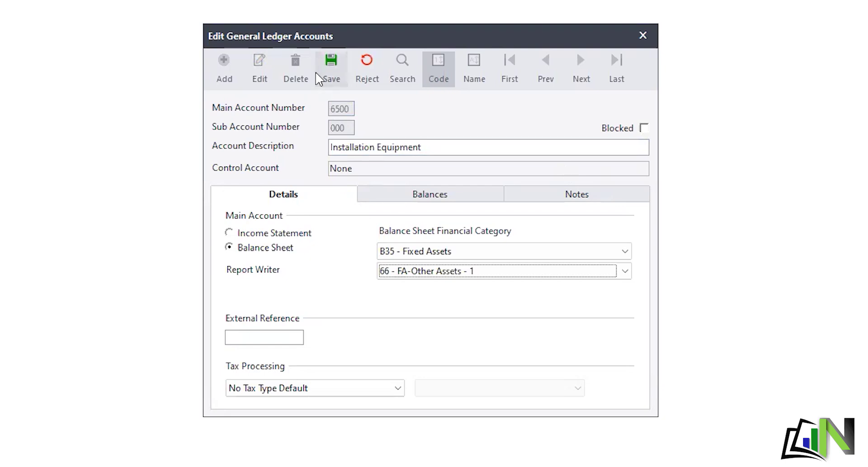
pyautogui.click(331, 77)
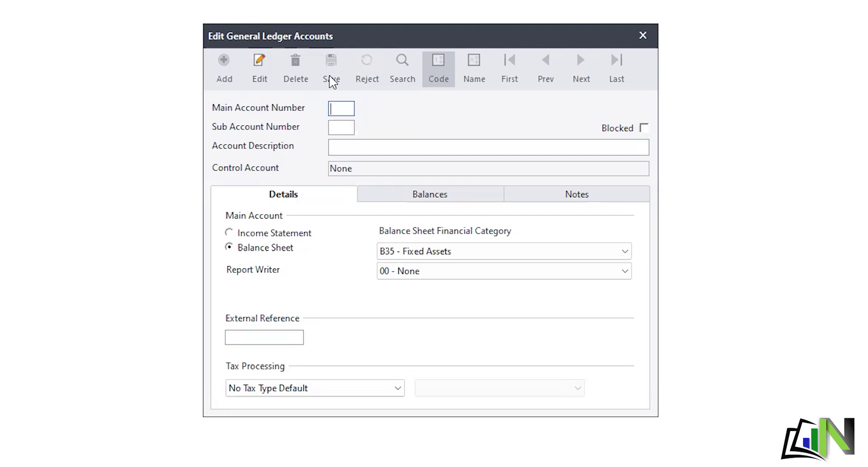
# Step: Create and save sub account 010 under main account 6500 with the description "Installation Equipment@Cost"
pyautogui.write('6500')
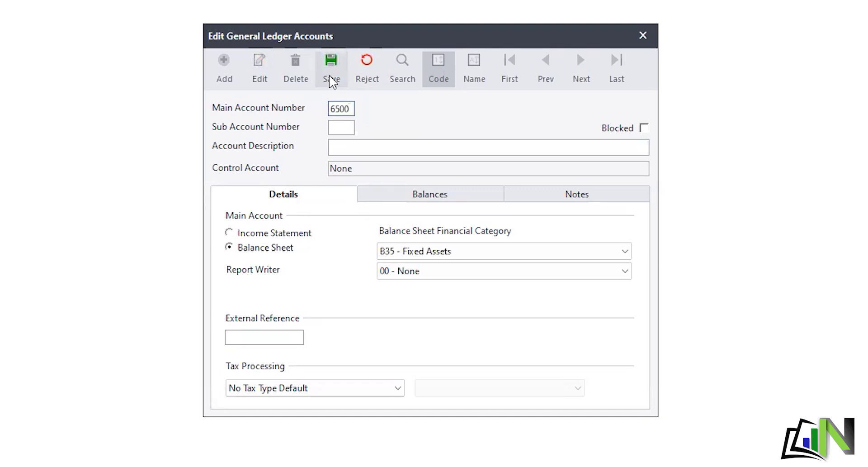
pyautogui.click(333, 80)
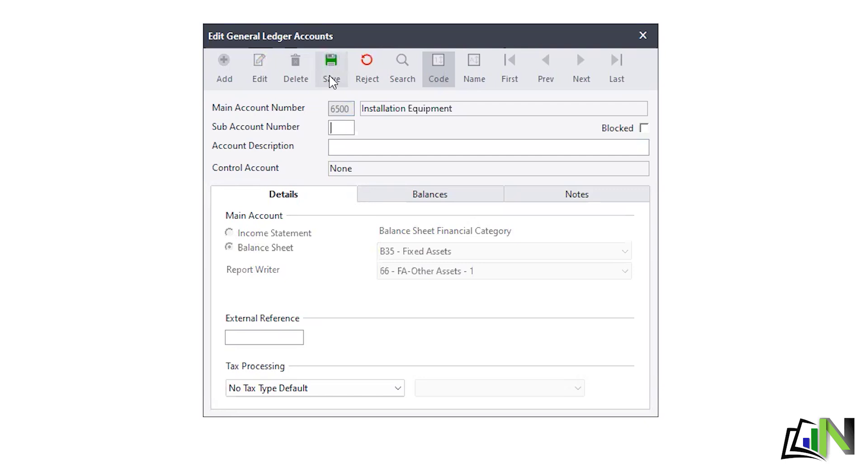
pyautogui.write('010')
pyautogui.press('Tab')
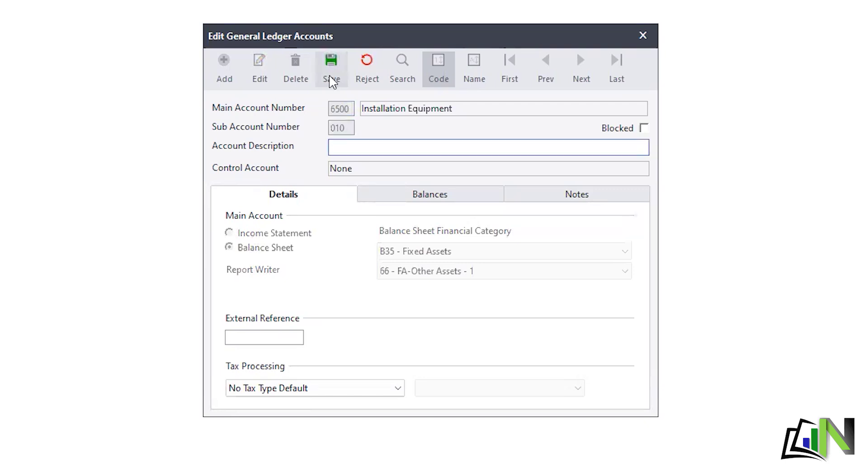
pyautogui.write('Installation Equipment@Cost')
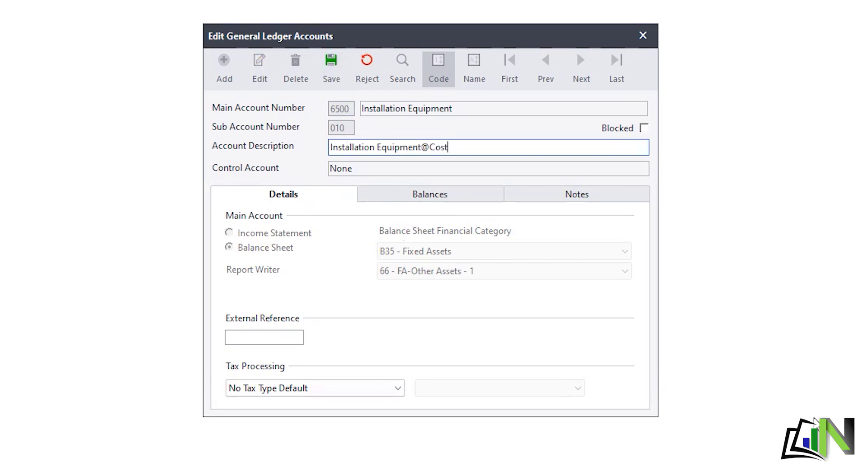
pyautogui.click(327, 77)
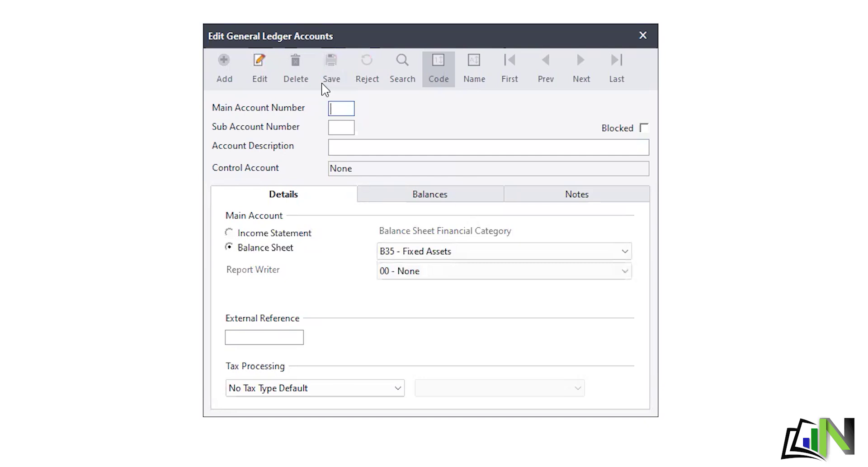
# Step: Create and save sub account 020 under main account 6500 with the description "Installation Equipment - Accum Dep"
pyautogui.write('6500')
pyautogui.press('Tab')
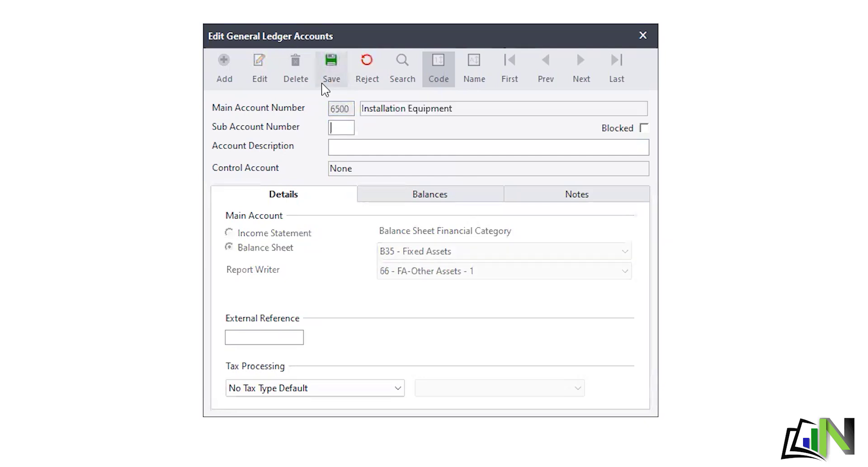
pyautogui.write('020')
pyautogui.press('Tab')
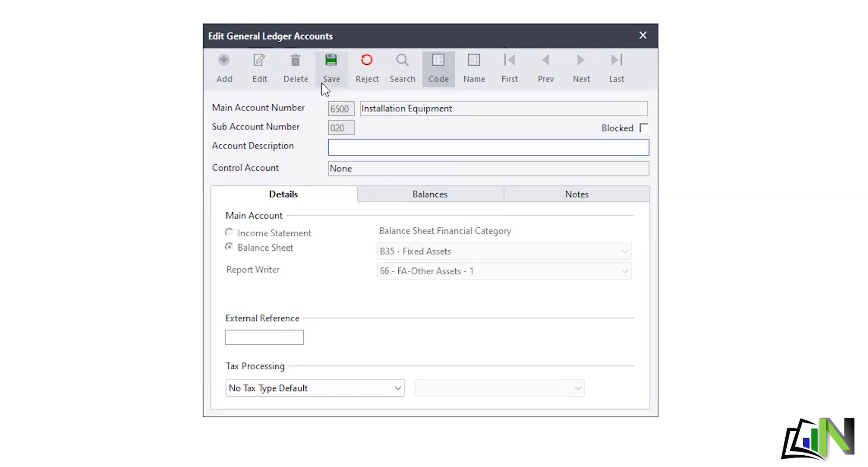
pyautogui.write('Installation Equi')
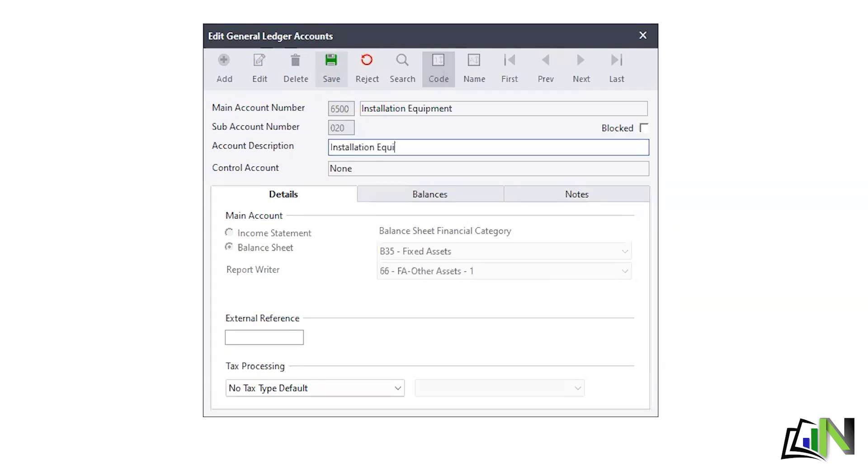
pyautogui.write('pment')
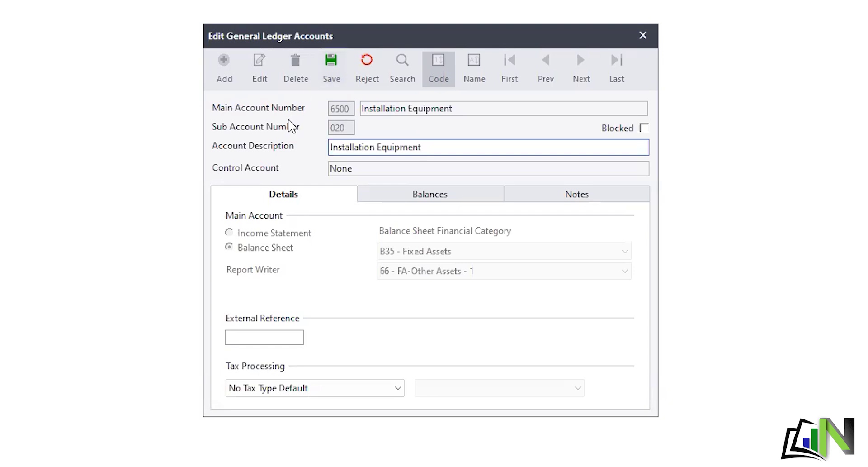
pyautogui.write('- Accum Dep')
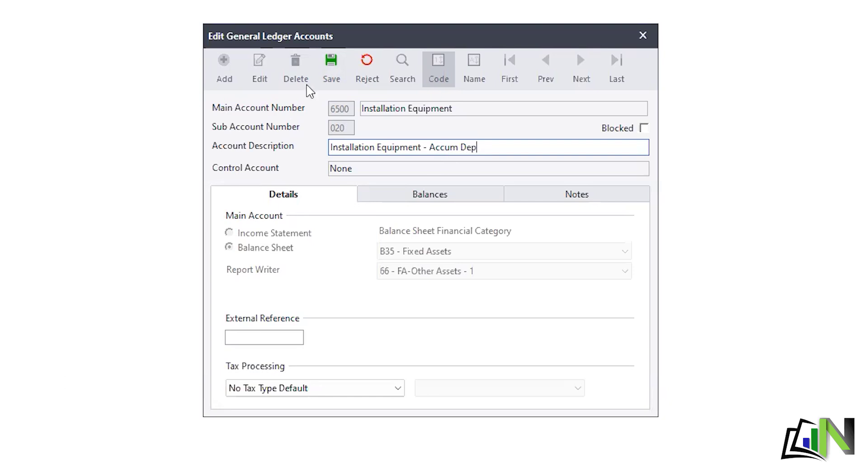
pyautogui.click(332, 67)
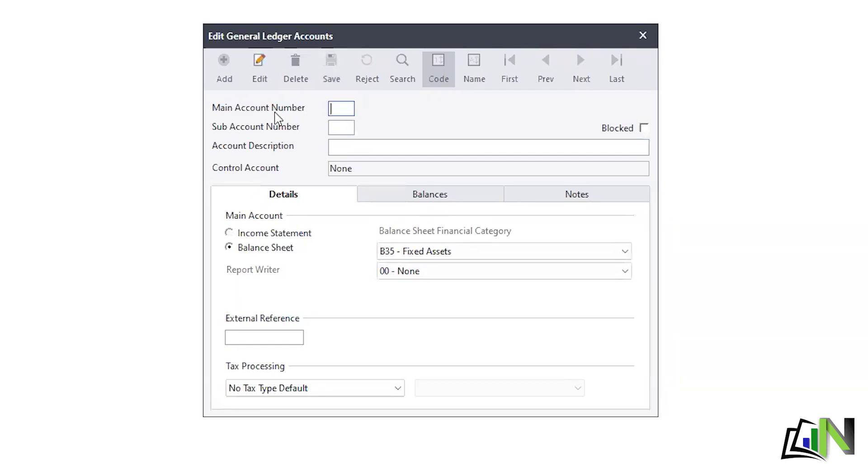
# Step: Review the general ledger account list by description, checking the new Cost of Sales, Installation Equipment, Inventory, Sales and Share Capital accounts, and close the list
pyautogui.click(260, 66)
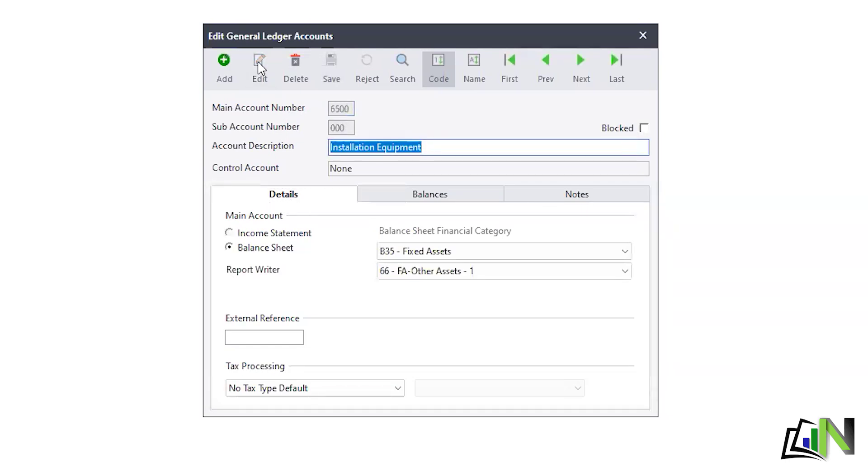
pyautogui.click(404, 82)
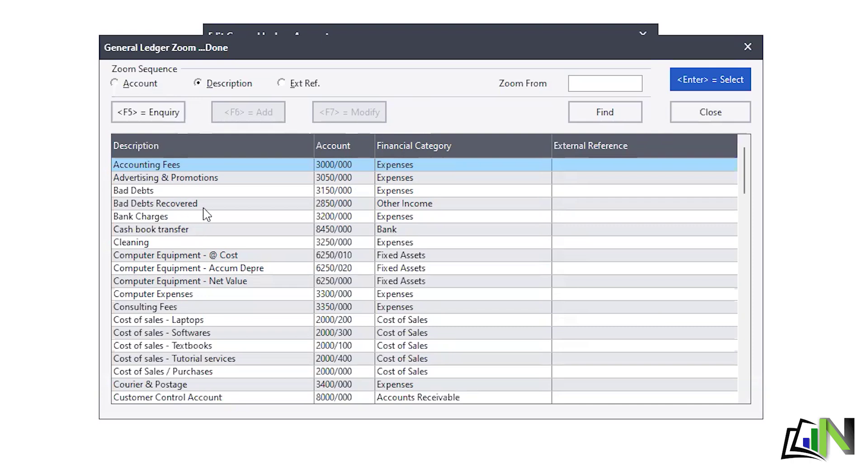
pyautogui.scroll(-1, 201, 267)
pyautogui.scroll(1, 202, 268)
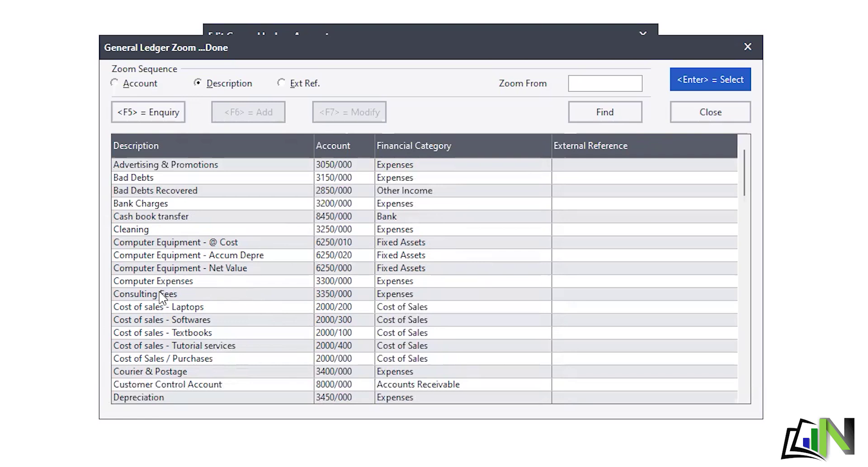
pyautogui.scroll(-1, 216, 337)
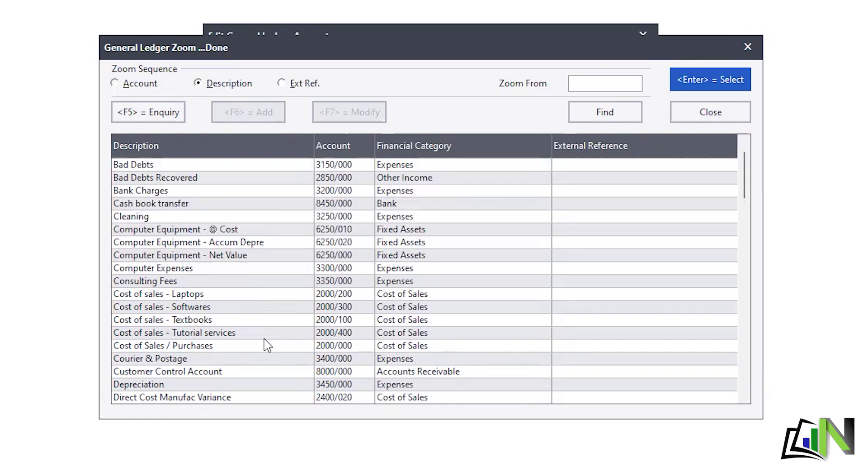
pyautogui.scroll(-1, 285, 373)
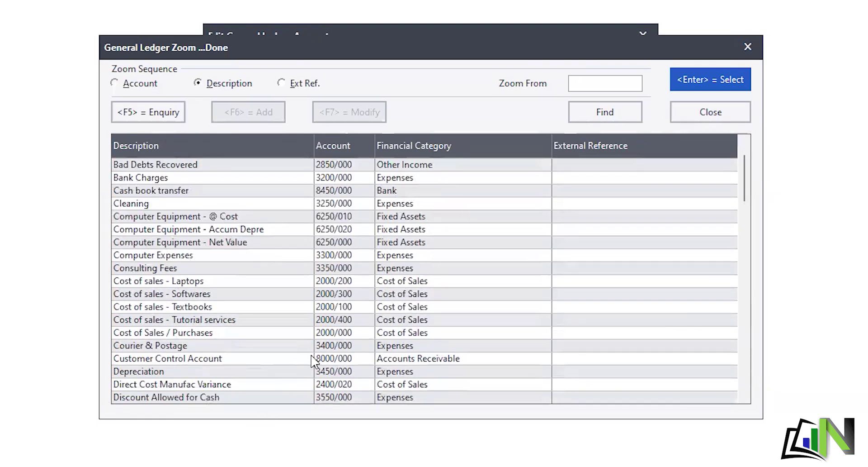
pyautogui.scroll(-1, 312, 360)
pyautogui.scroll(-5, 208, 362)
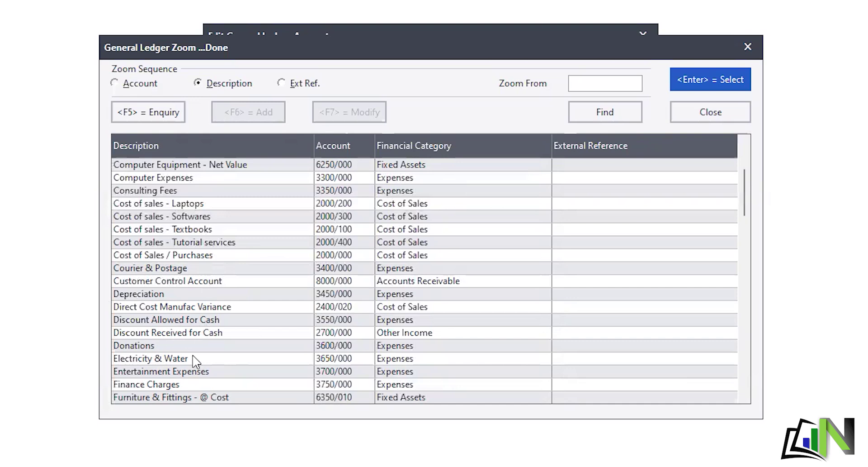
pyautogui.scroll(-1, 201, 353)
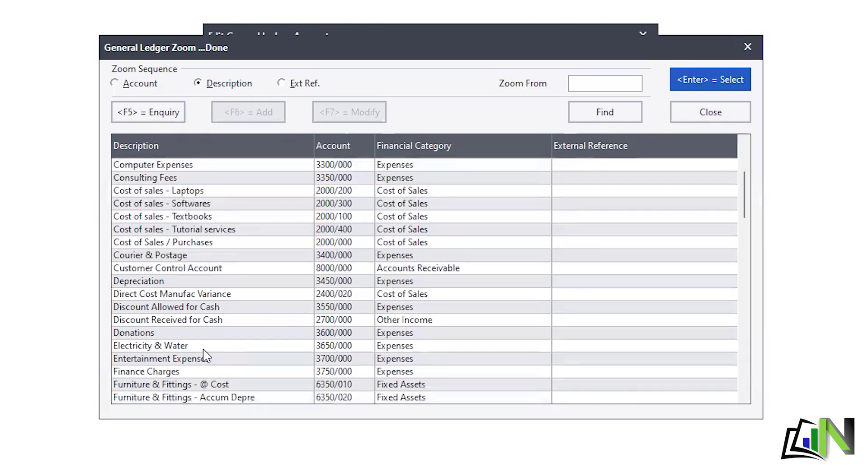
pyautogui.scroll(-1, 204, 358)
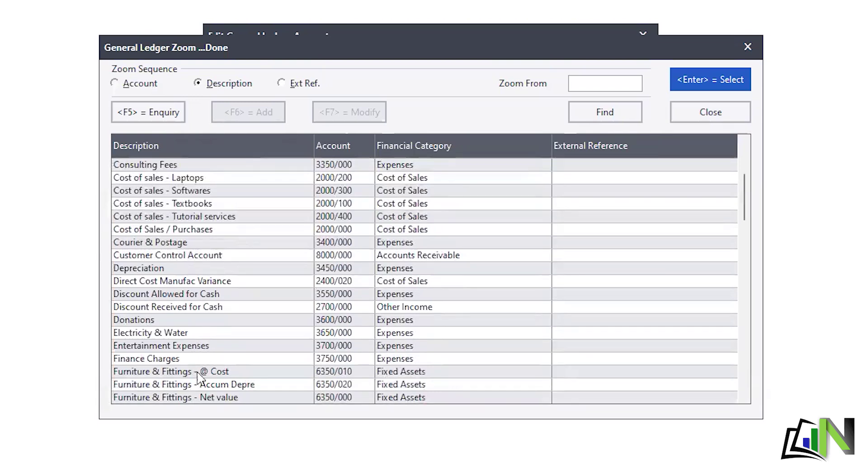
pyautogui.scroll(-2, 235, 378)
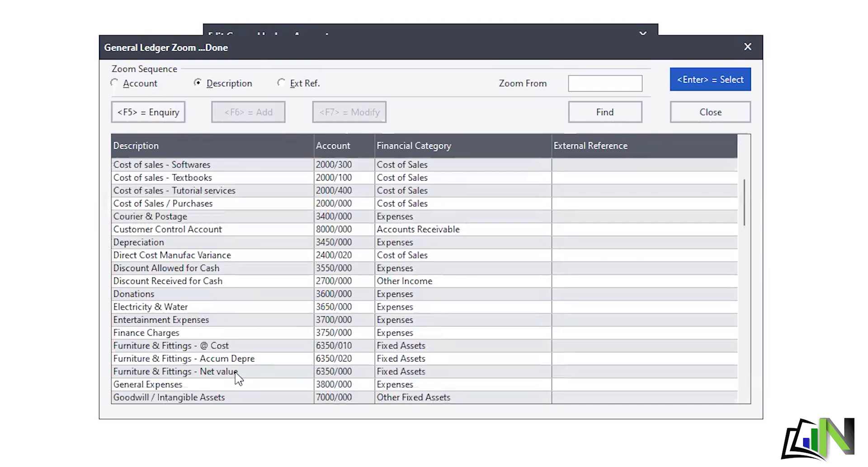
pyautogui.scroll(-1, 237, 389)
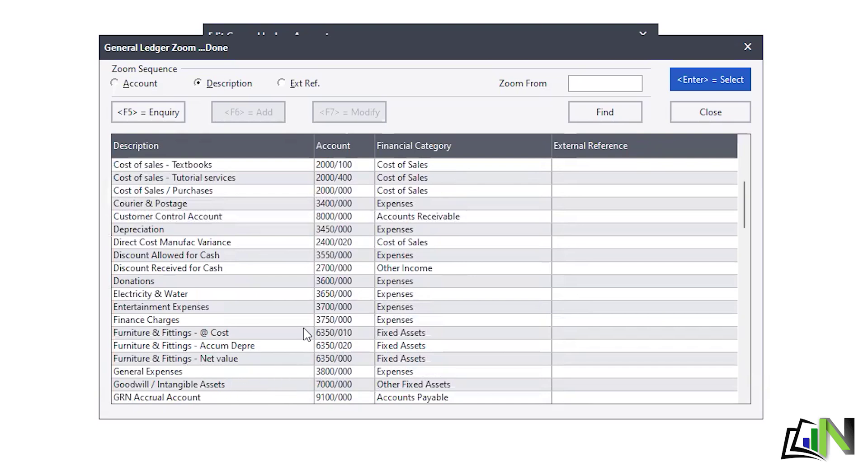
pyautogui.scroll(-2, 308, 332)
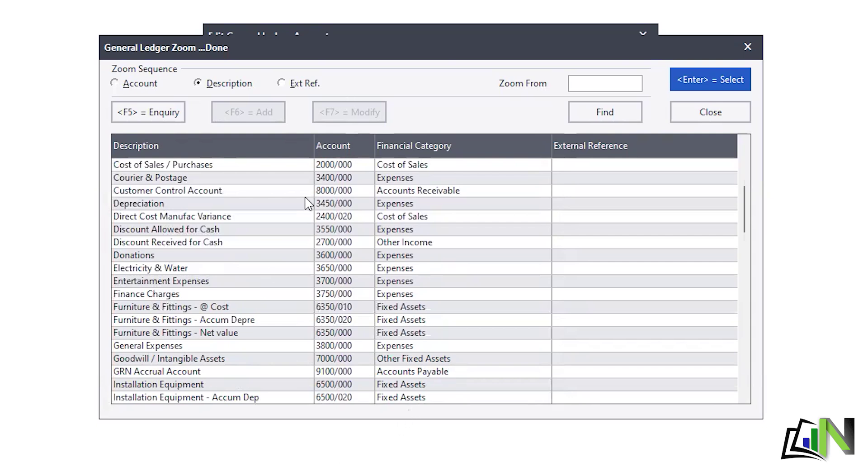
pyautogui.scroll(-1, 314, 283)
pyautogui.scroll(-1, 314, 283)
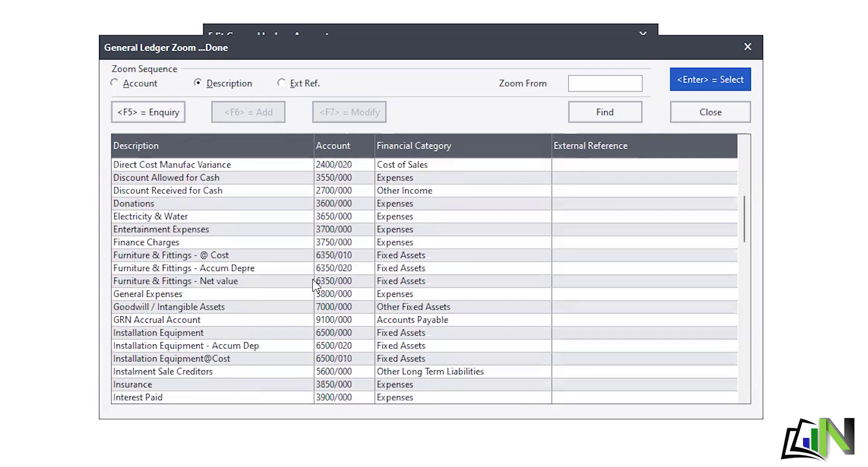
pyautogui.scroll(-1, 314, 284)
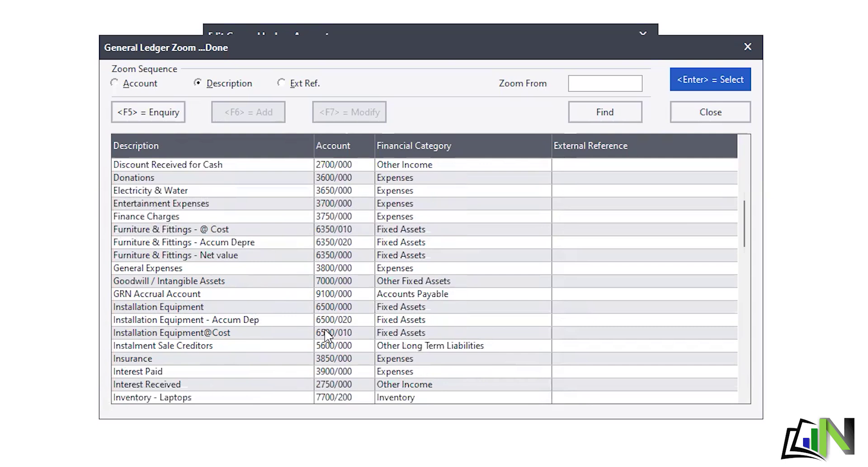
pyautogui.scroll(-2, 329, 334)
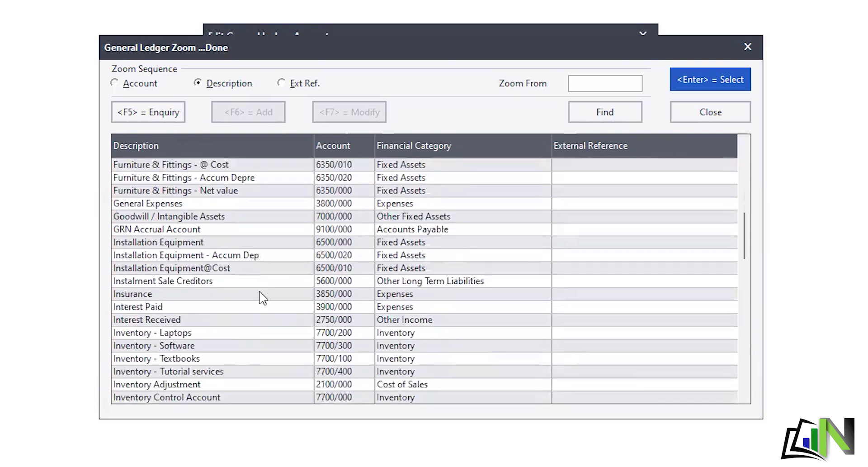
pyautogui.scroll(-1, 263, 298)
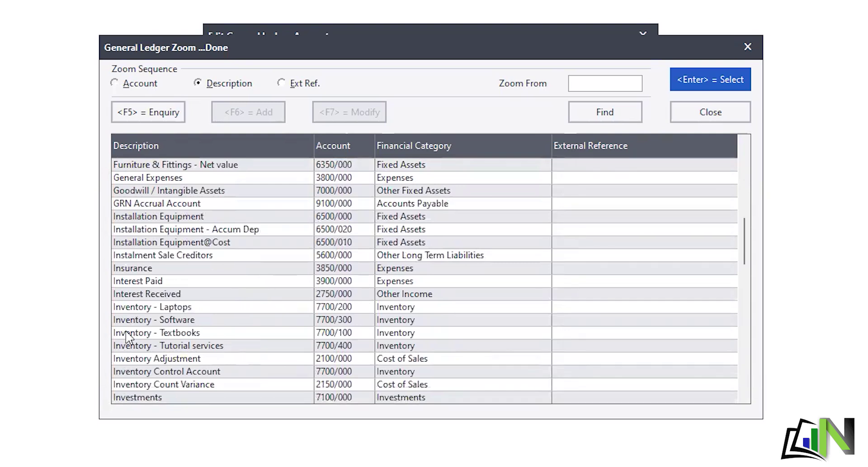
pyautogui.scroll(-2, 197, 340)
pyautogui.scroll(-3, 198, 341)
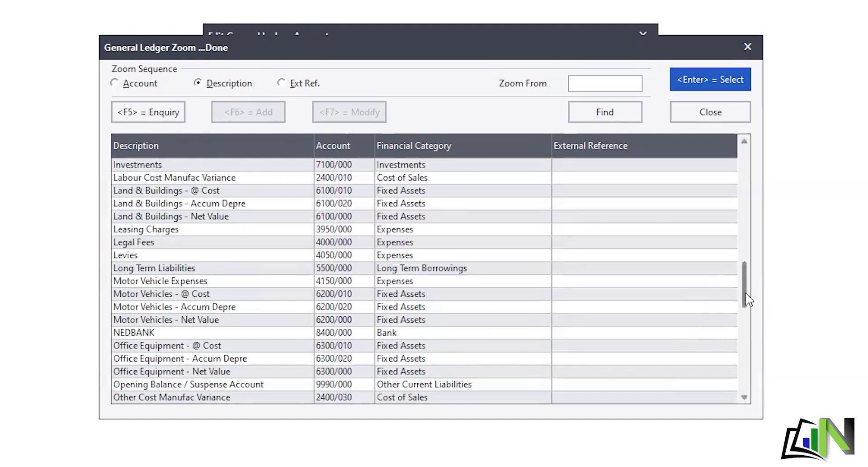
pyautogui.moveTo(747, 300); pyautogui.dragTo(731, 439)
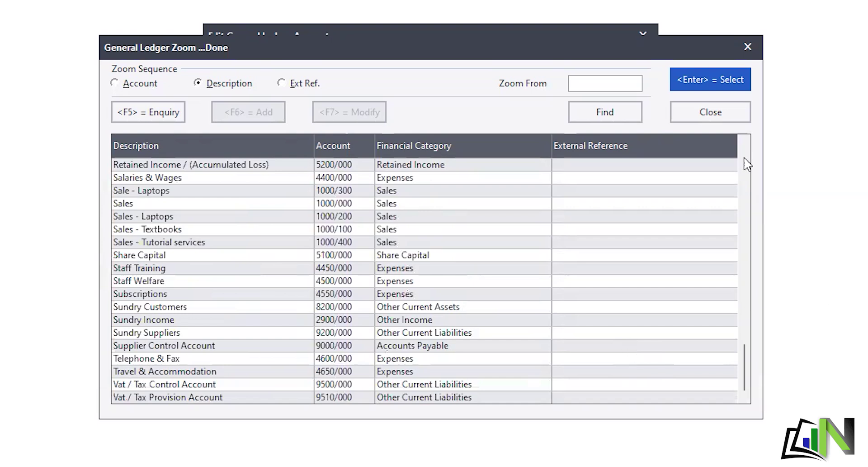
pyautogui.click(746, 120)
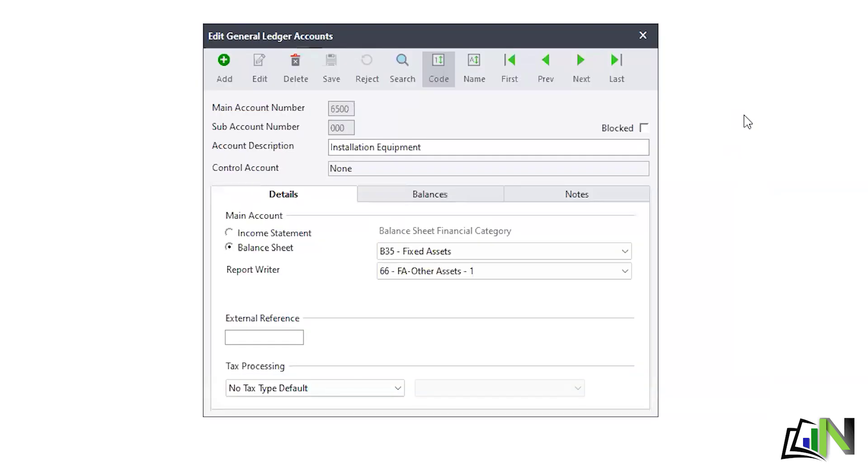